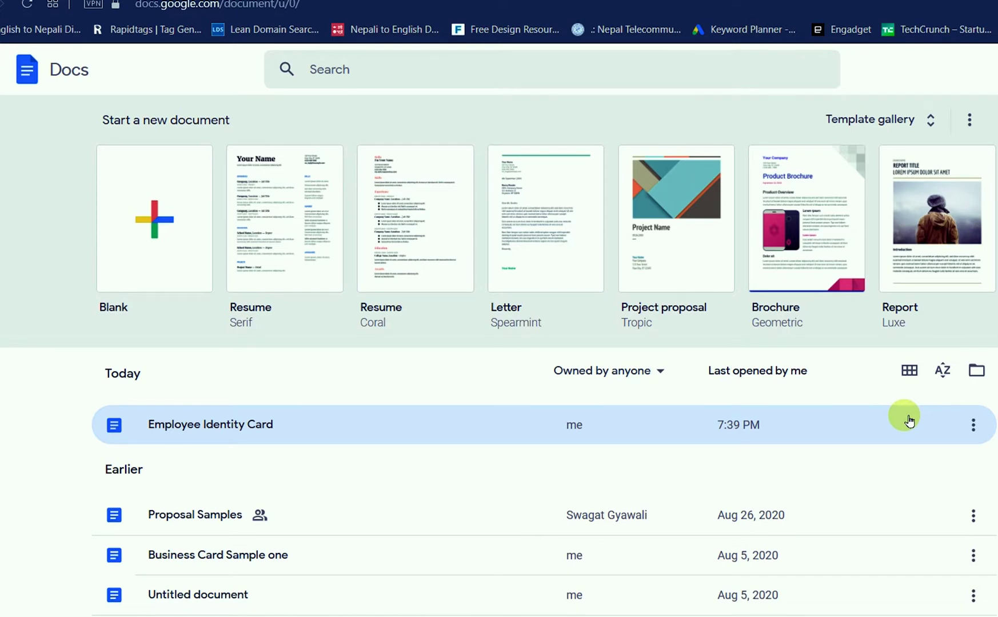
Create a blank document and name it "birthday wishes card".
{"action": "left_click", "coordinate": [200, 6]}
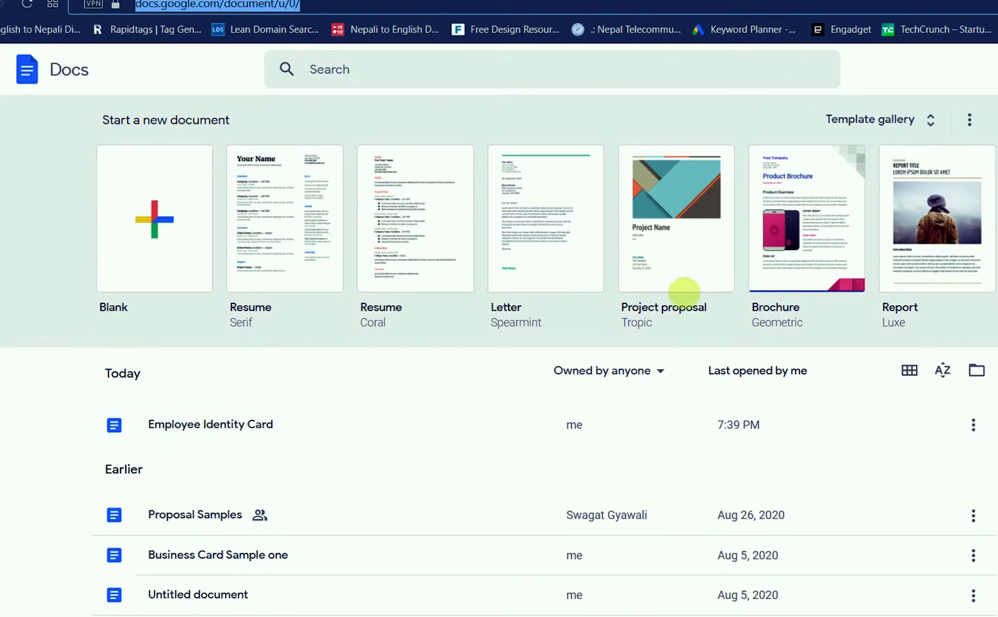
{"action": "left_click", "coordinate": [144, 247]}
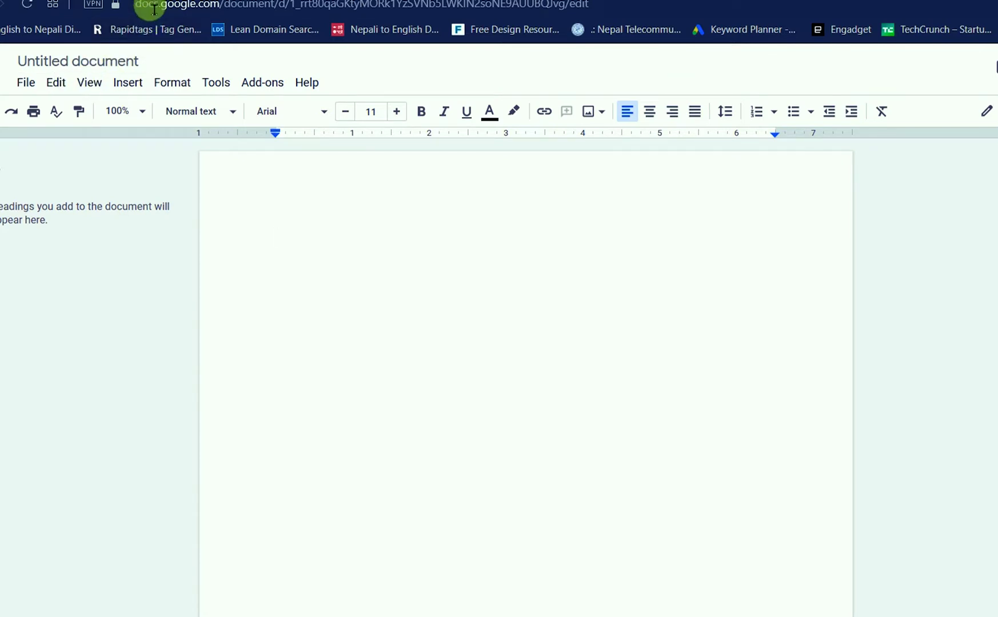
{"action": "left_click", "coordinate": [98, 69]}
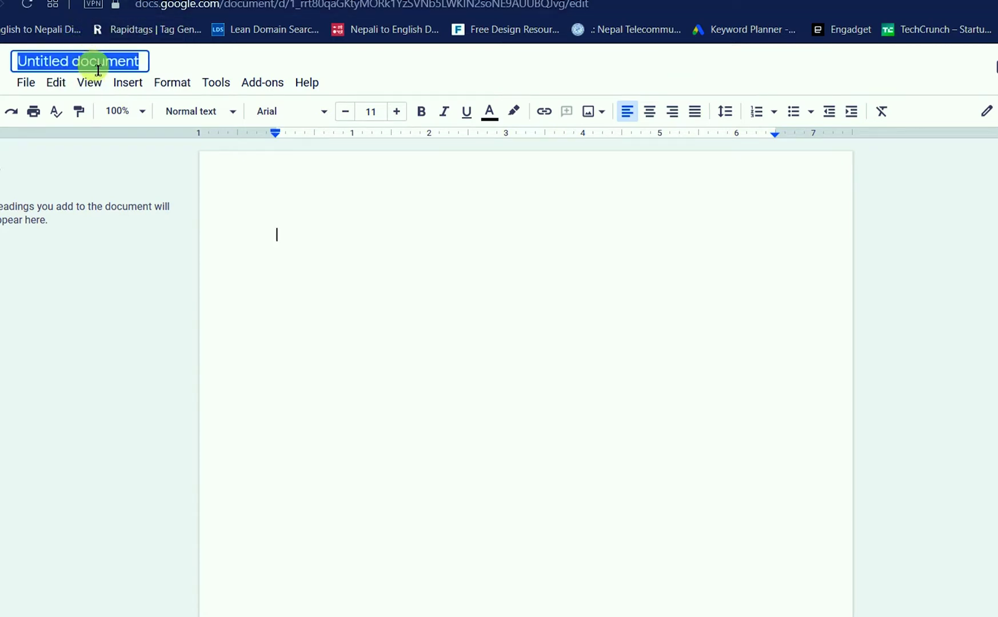
{"action": "type", "text": "bitth"}
{"action": "key", "text": "BackSpace"}
{"action": "key", "text": "BackSpace"}
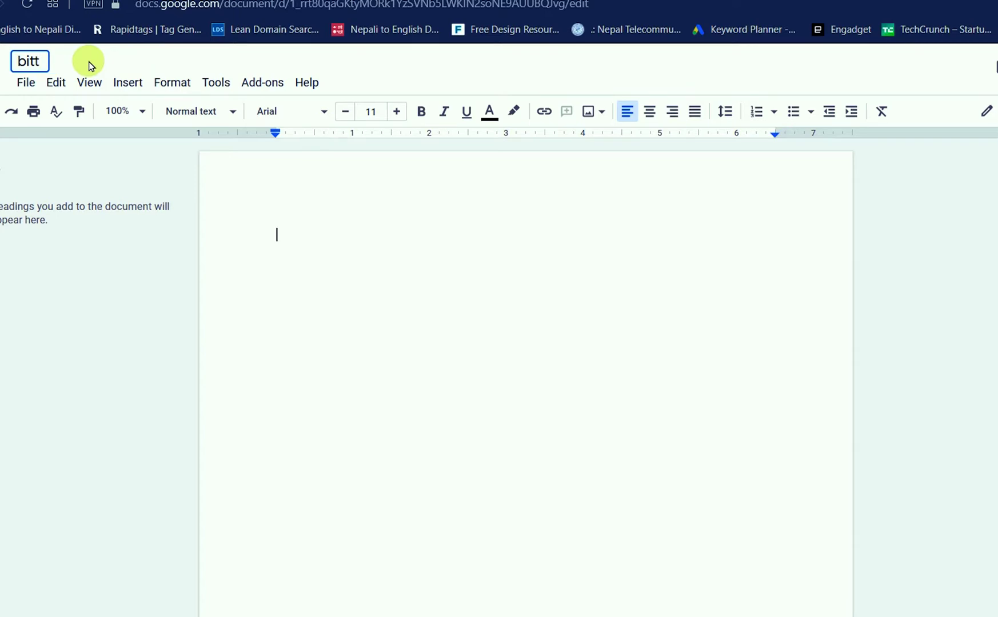
{"action": "key", "text": "BackSpace"}
{"action": "type", "text": "rthday"}
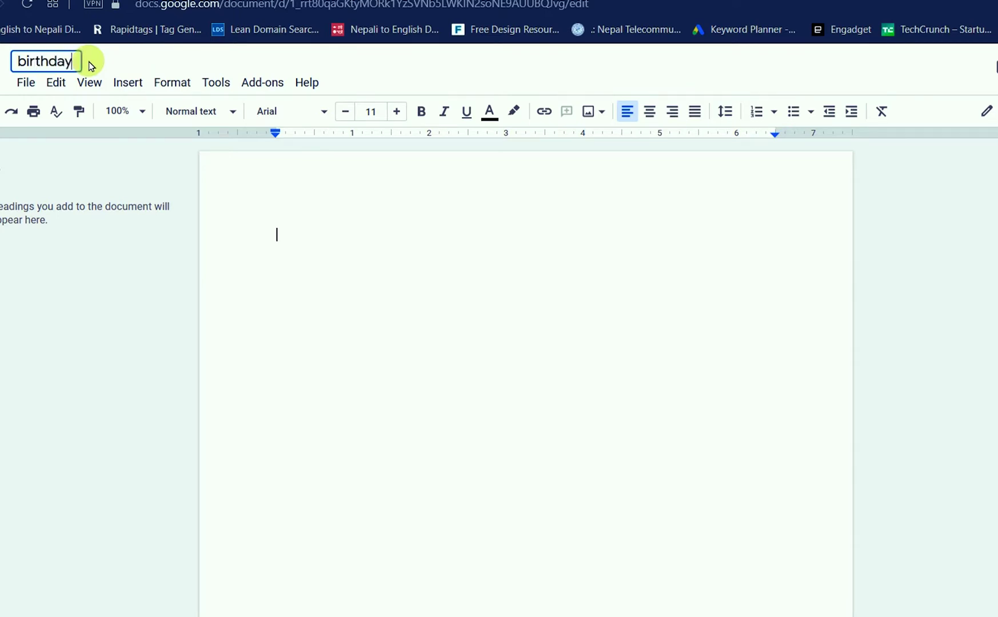
{"action": "type", "text": " wishes card"}
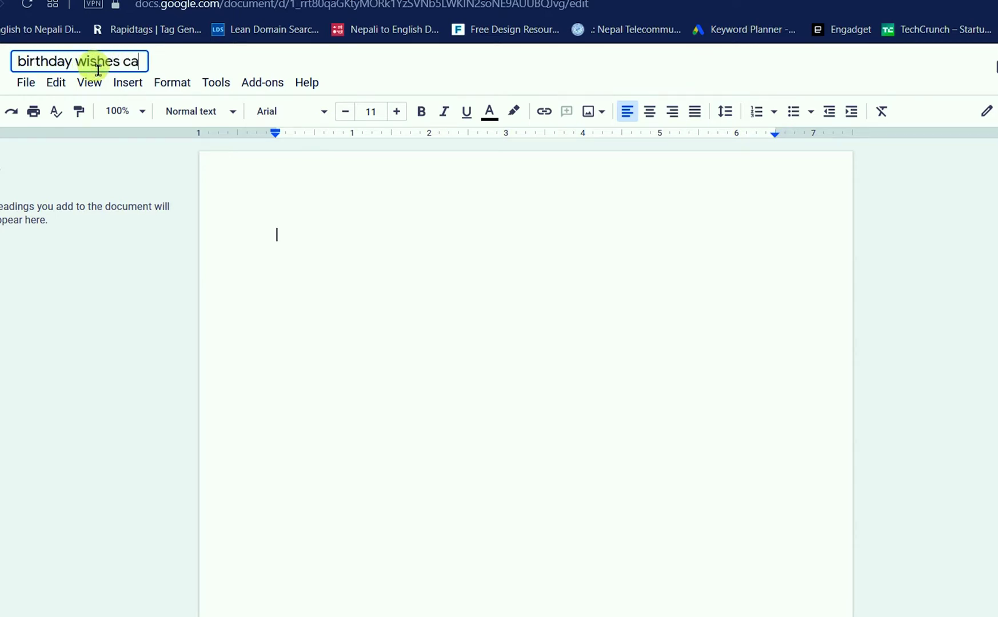
{"action": "left_click", "coordinate": [327, 231]}
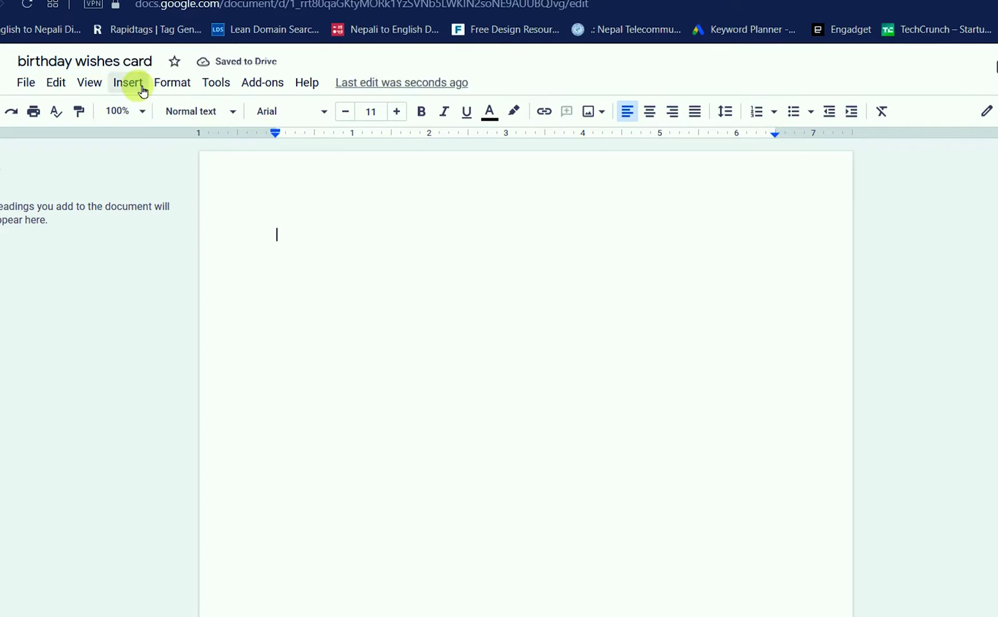
Start a new drawing in the document and draw a portrait rectangle about 4.6 inches wide and 5.8 inches tall.
{"action": "left_click", "coordinate": [135, 84]}
{"action": "mouse_move", "coordinate": [205, 165]}
{"action": "left_click", "coordinate": [330, 170]}
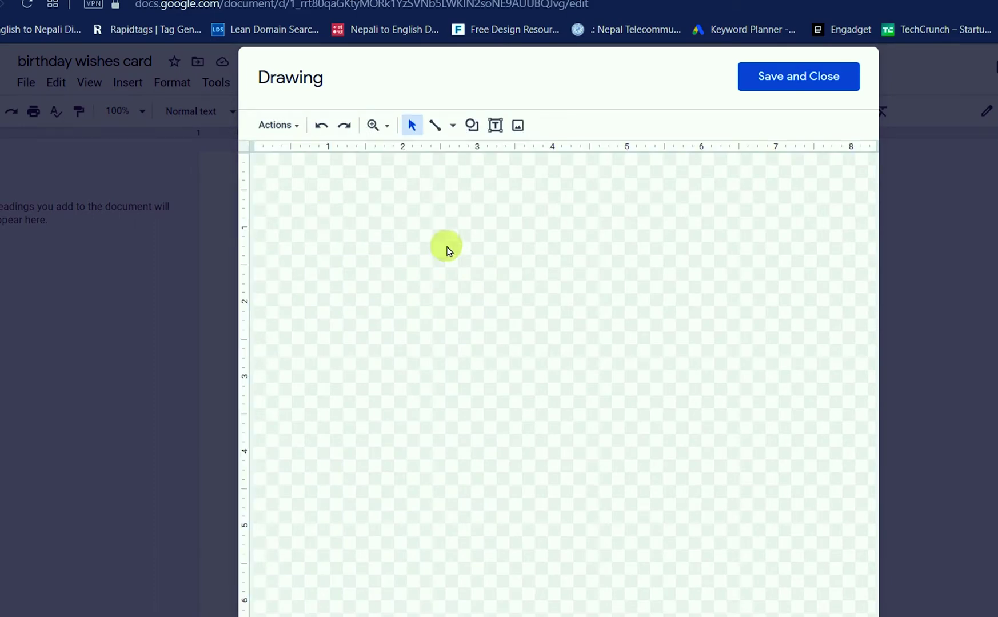
{"action": "left_click", "coordinate": [472, 125]}
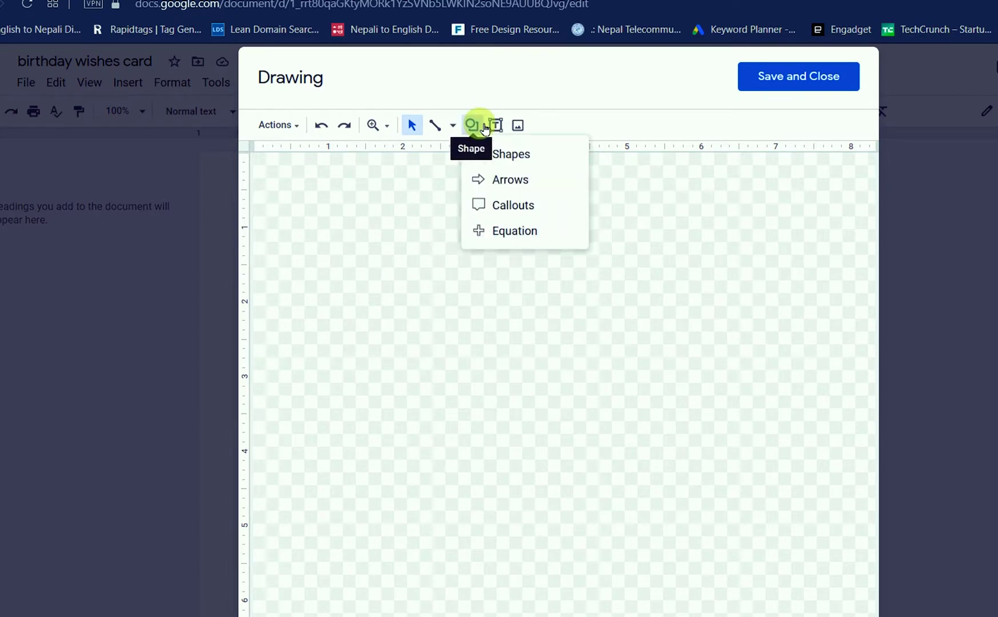
{"action": "mouse_move", "coordinate": [501, 164]}
{"action": "left_click", "coordinate": [616, 159]}
{"action": "mouse_move", "coordinate": [391, 166]}
{"action": "left_mouse_down"}
{"action": "mouse_move", "coordinate": [655, 465]}
{"action": "mouse_move", "coordinate": [764, 570]}
{"action": "mouse_move", "coordinate": [735, 595]}
{"action": "left_mouse_up"}
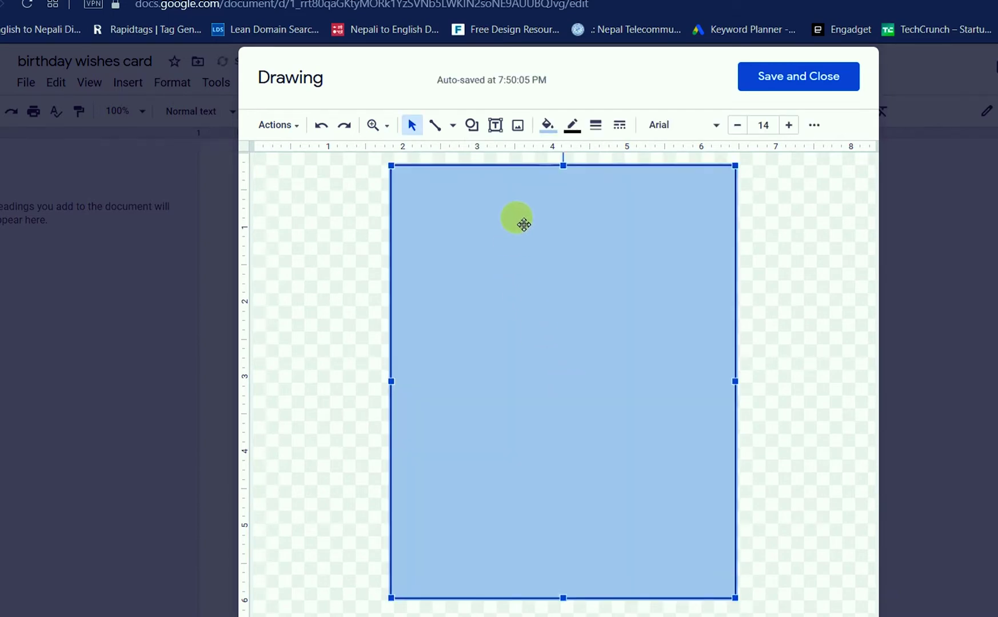
Format the rectangle with a white fill and an 8px dotted border.
{"action": "left_click", "coordinate": [546, 124]}
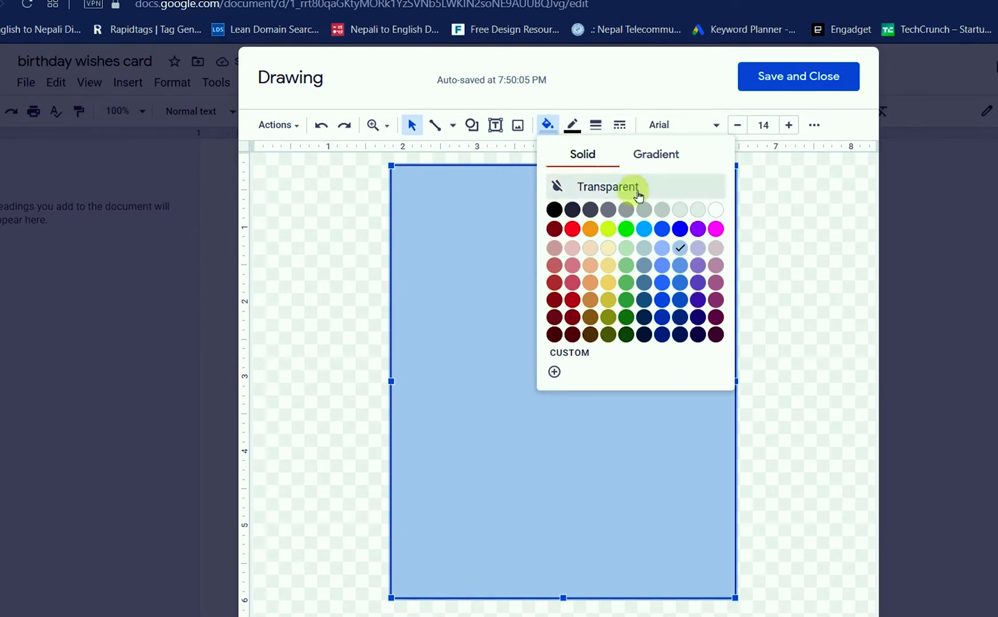
{"action": "left_click", "coordinate": [716, 210]}
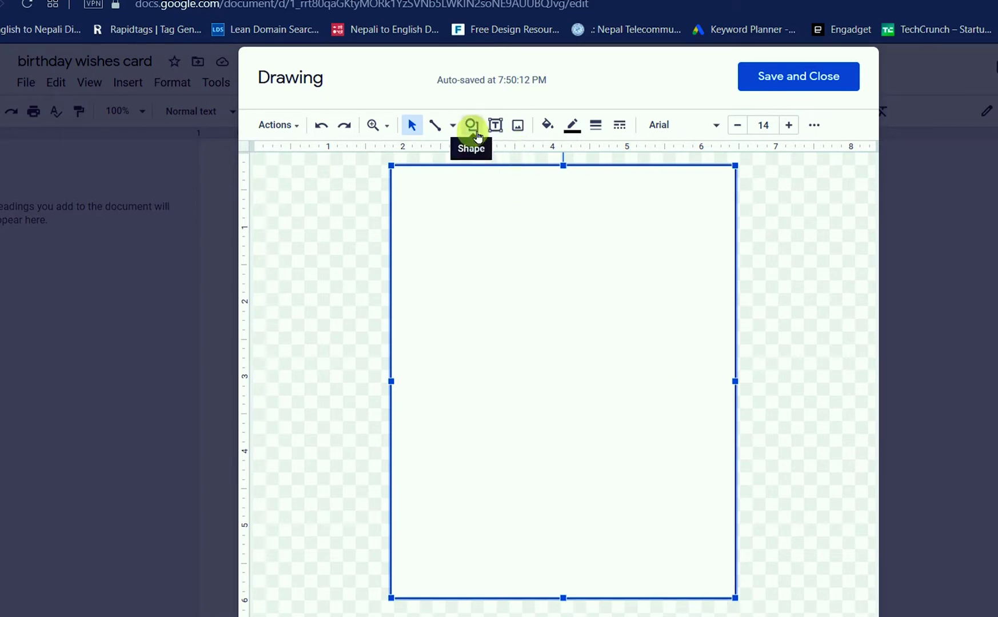
{"action": "left_click", "coordinate": [596, 125]}
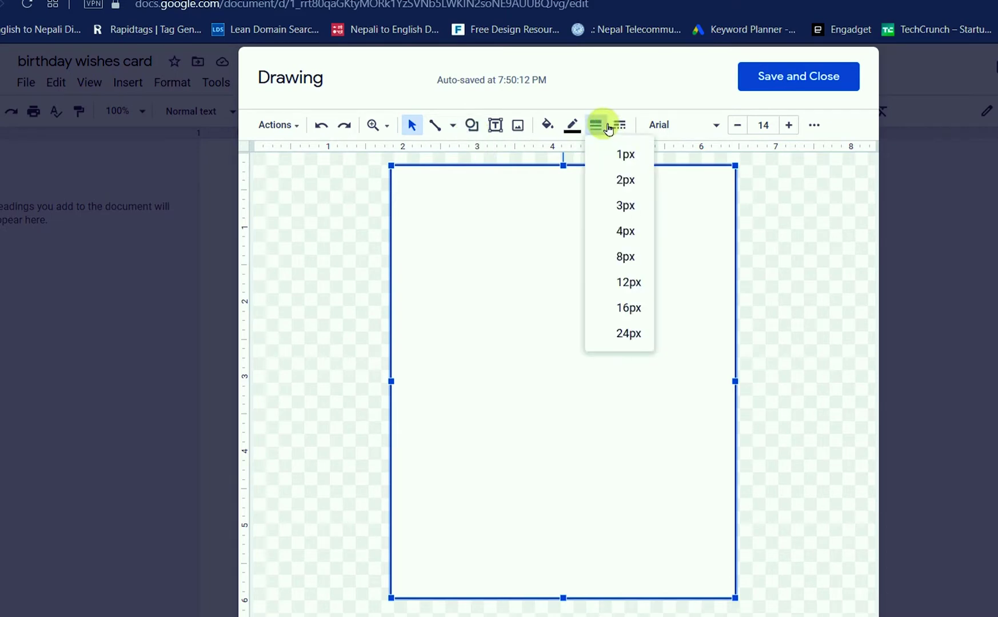
{"action": "left_click", "coordinate": [627, 257]}
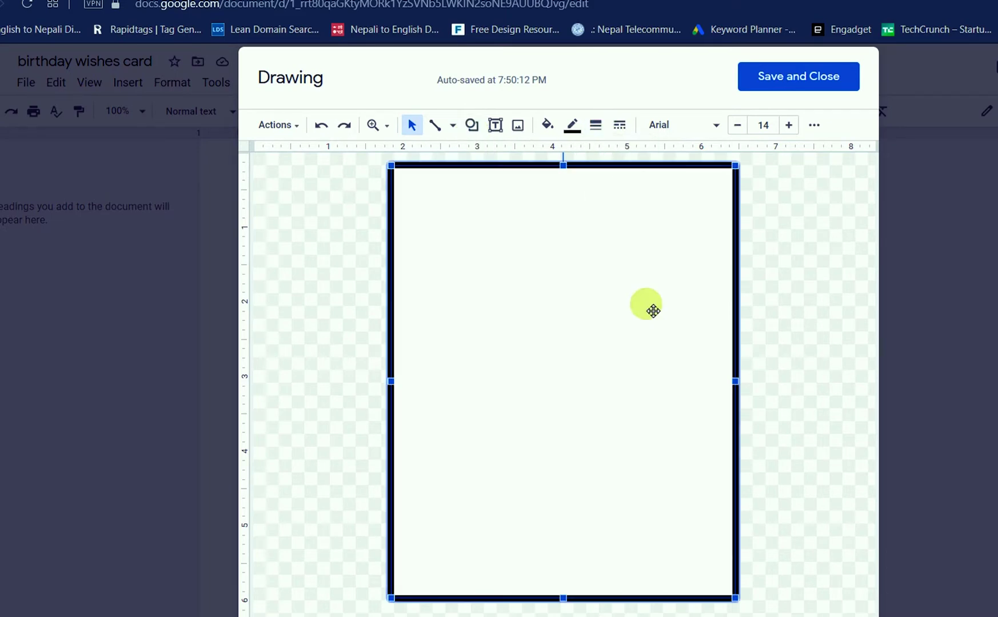
{"action": "left_click", "coordinate": [618, 127]}
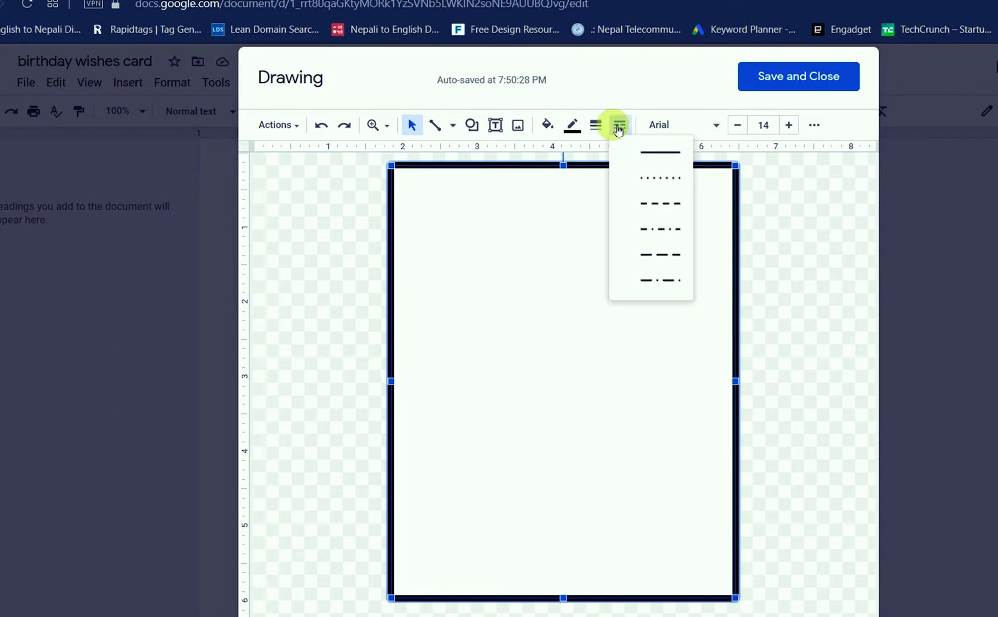
{"action": "left_click", "coordinate": [640, 177]}
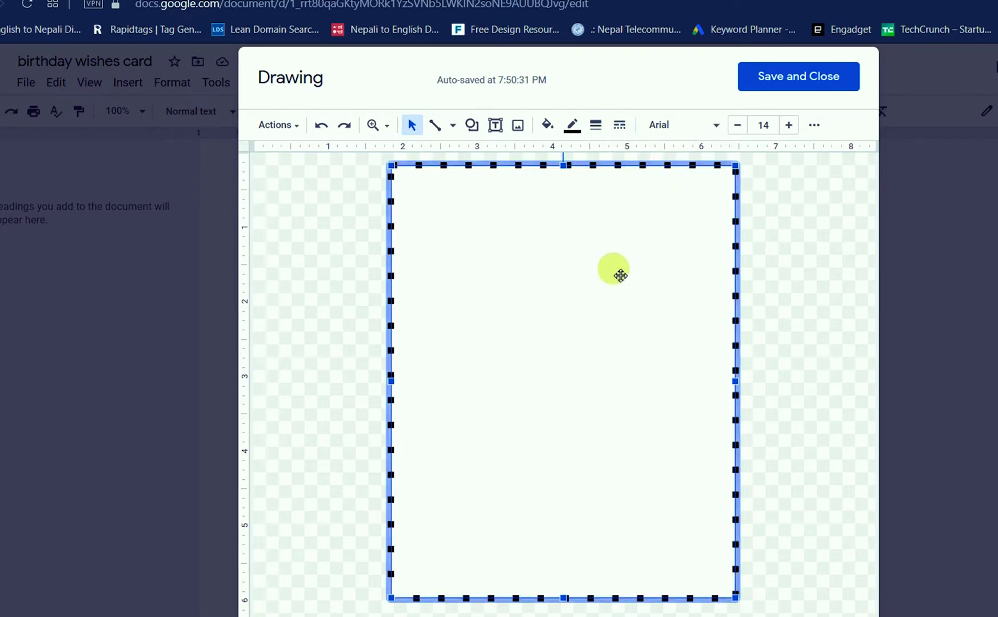
{"action": "left_click", "coordinate": [784, 265]}
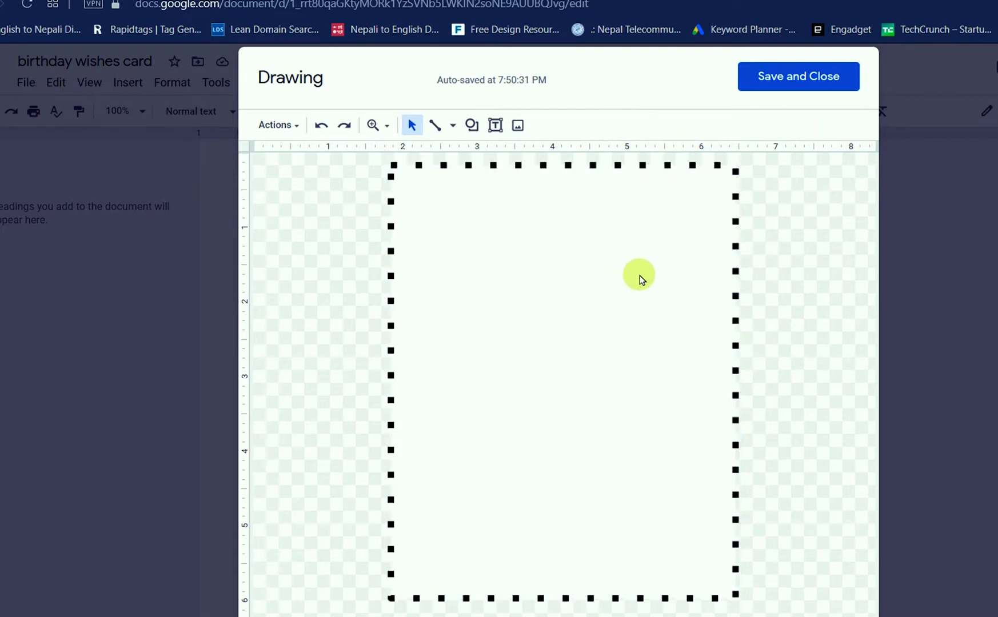
Draw a second rectangle about 4.3 by 5.5 inches just inside the dotted one.
{"action": "left_click", "coordinate": [639, 273]}
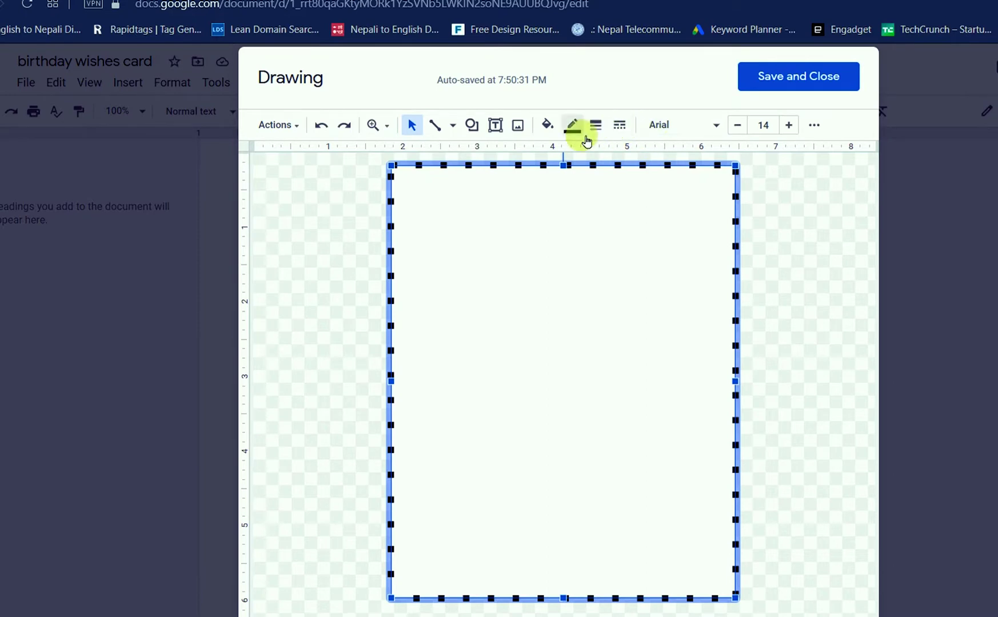
{"action": "left_click", "coordinate": [485, 126]}
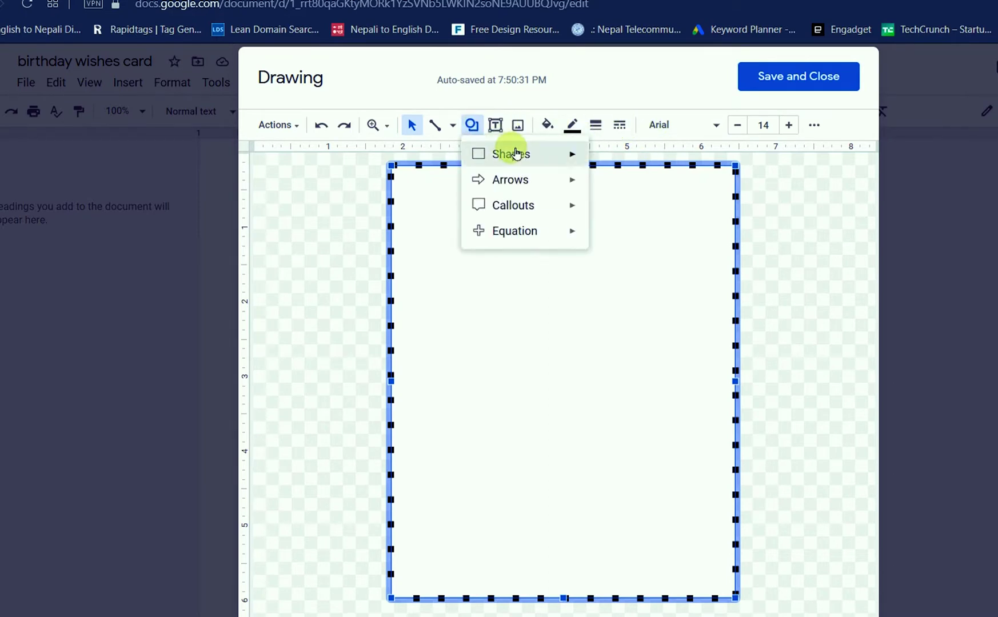
{"action": "mouse_move", "coordinate": [568, 152]}
{"action": "left_click", "coordinate": [602, 156]}
{"action": "left_click_drag", "start_coordinate": [405, 181], "coordinate": [726, 591]}
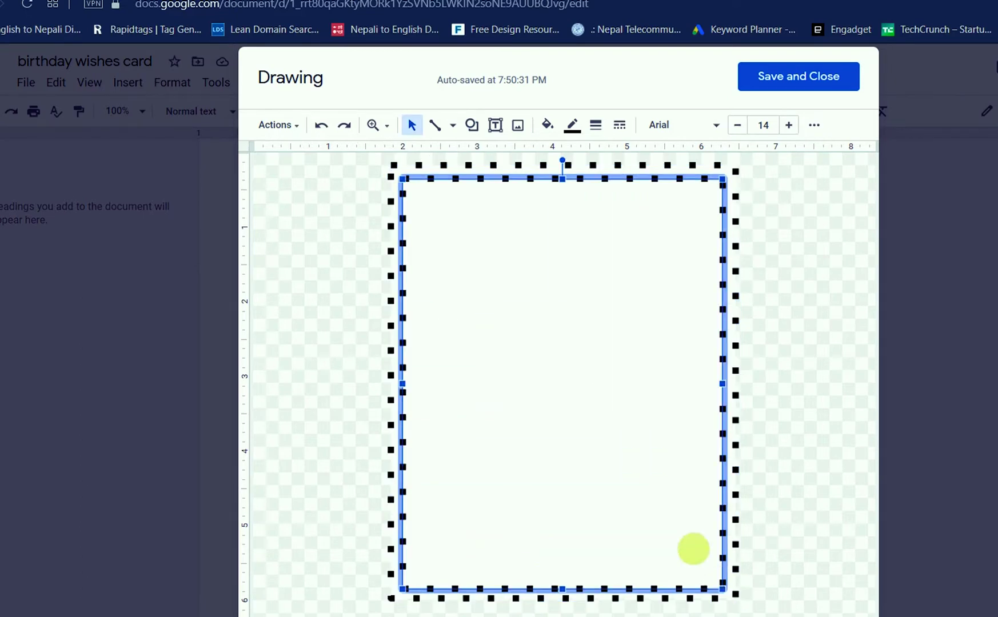
Give the inner rectangle a solid border with a 3px weight.
{"action": "left_click", "coordinate": [620, 124]}
{"action": "left_click", "coordinate": [658, 153]}
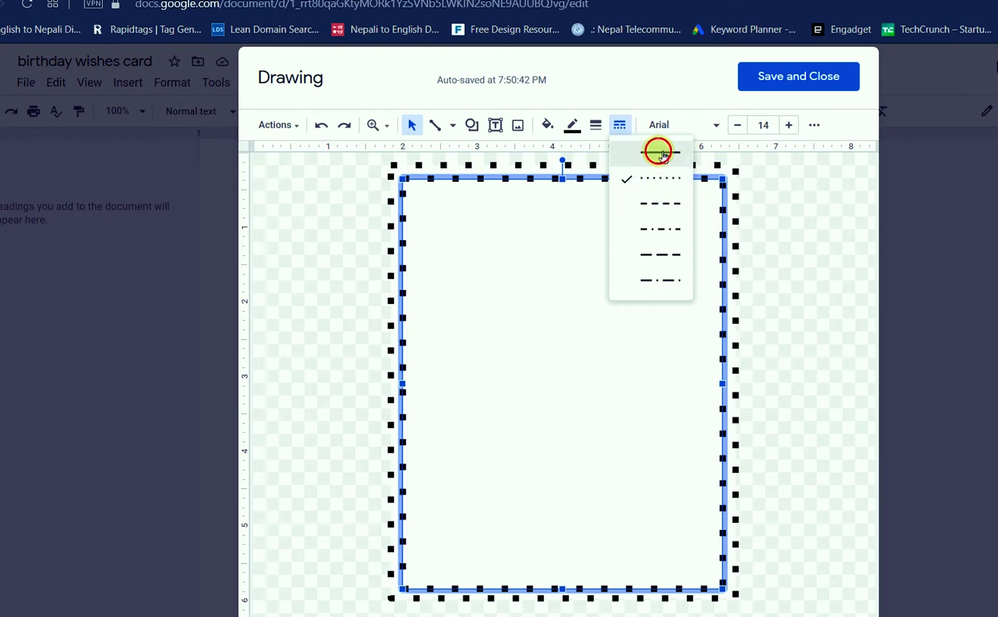
{"action": "left_click", "coordinate": [596, 124]}
{"action": "left_click", "coordinate": [620, 204]}
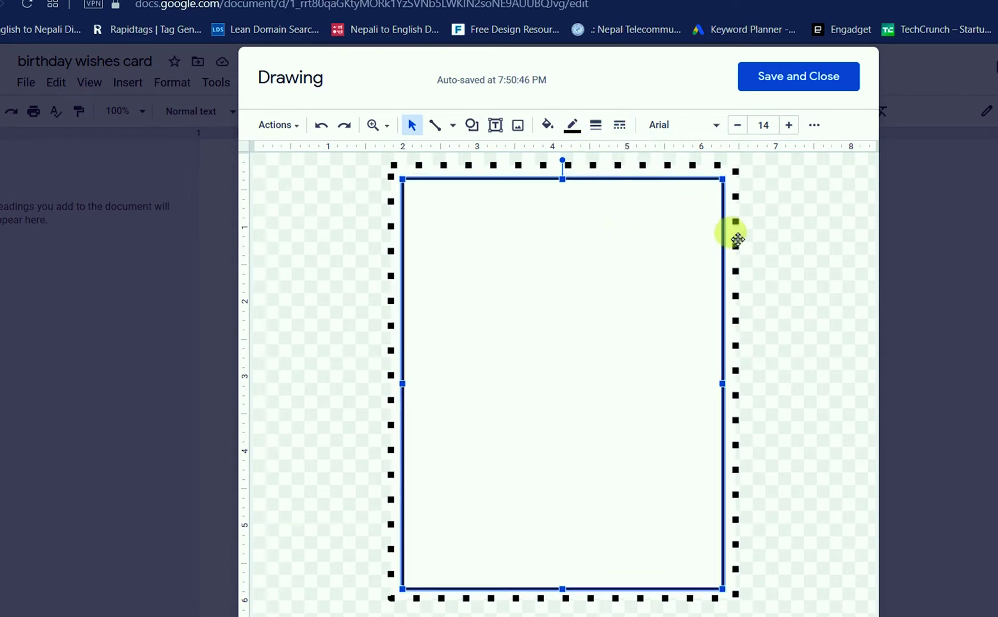
{"action": "left_click", "coordinate": [760, 240]}
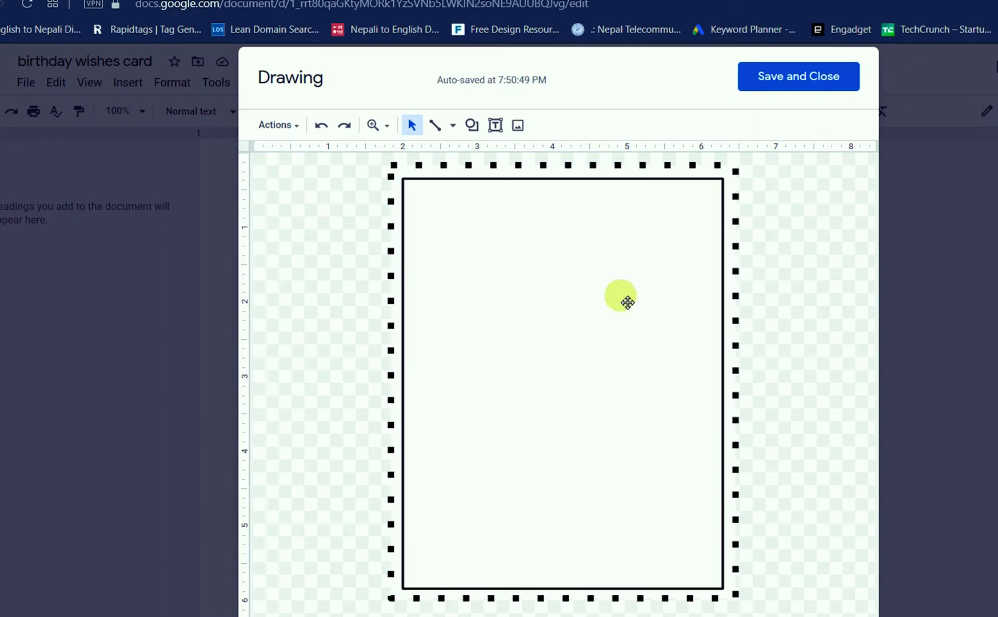
Start inserting an uploaded image into the drawing and browse to the Untitled Export folder on the Desktop.
{"action": "left_click", "coordinate": [624, 297]}
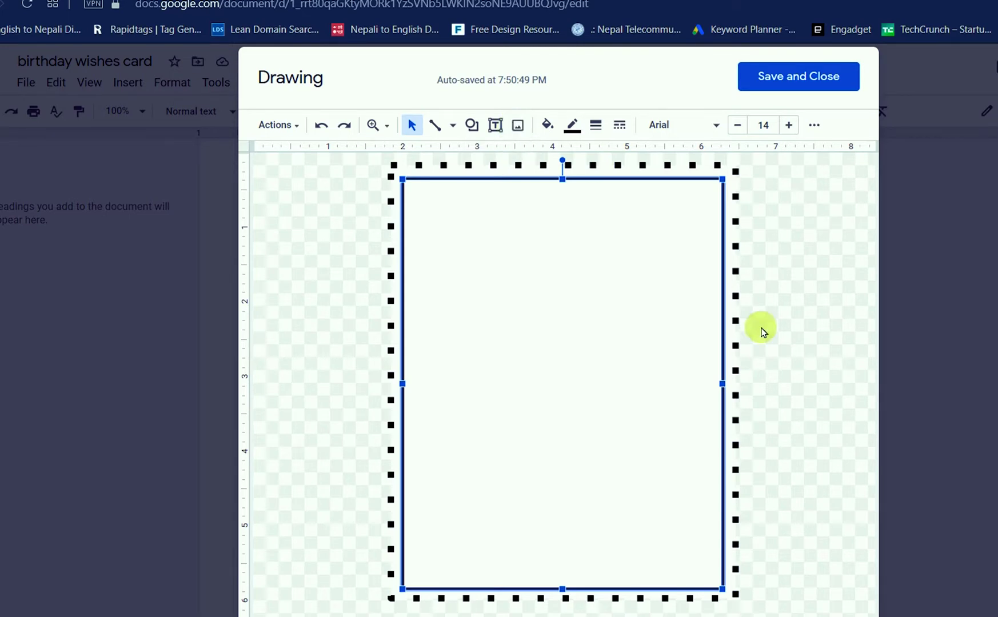
{"action": "left_click", "coordinate": [527, 131]}
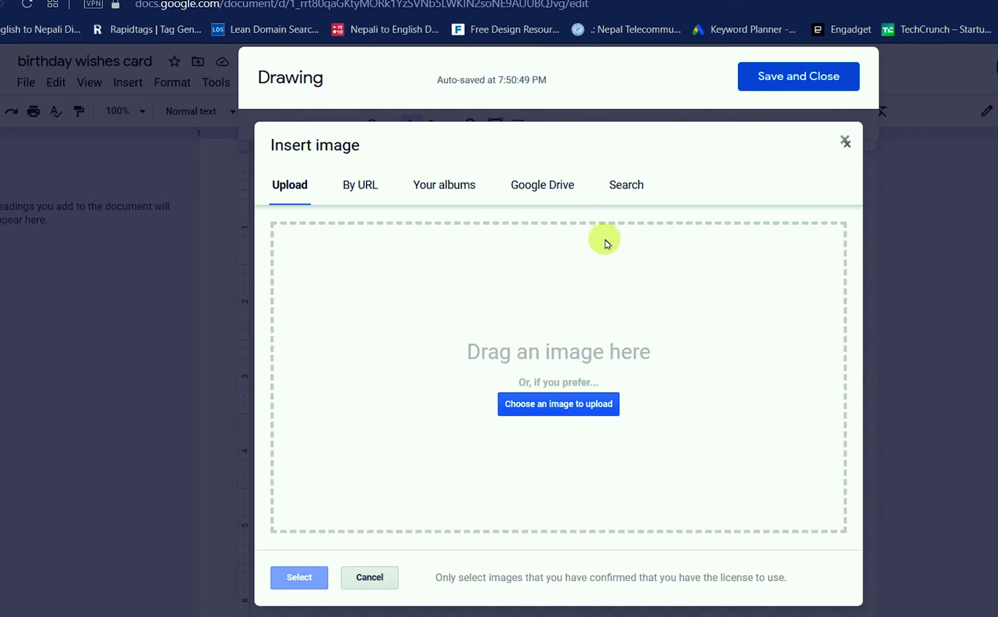
{"action": "left_click", "coordinate": [528, 405]}
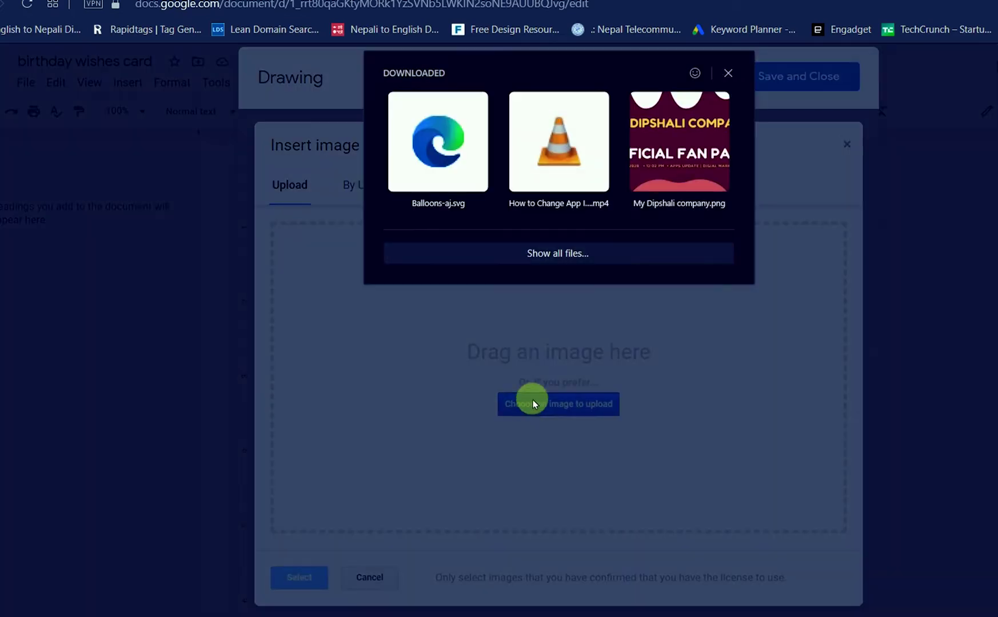
{"action": "left_click", "coordinate": [558, 254]}
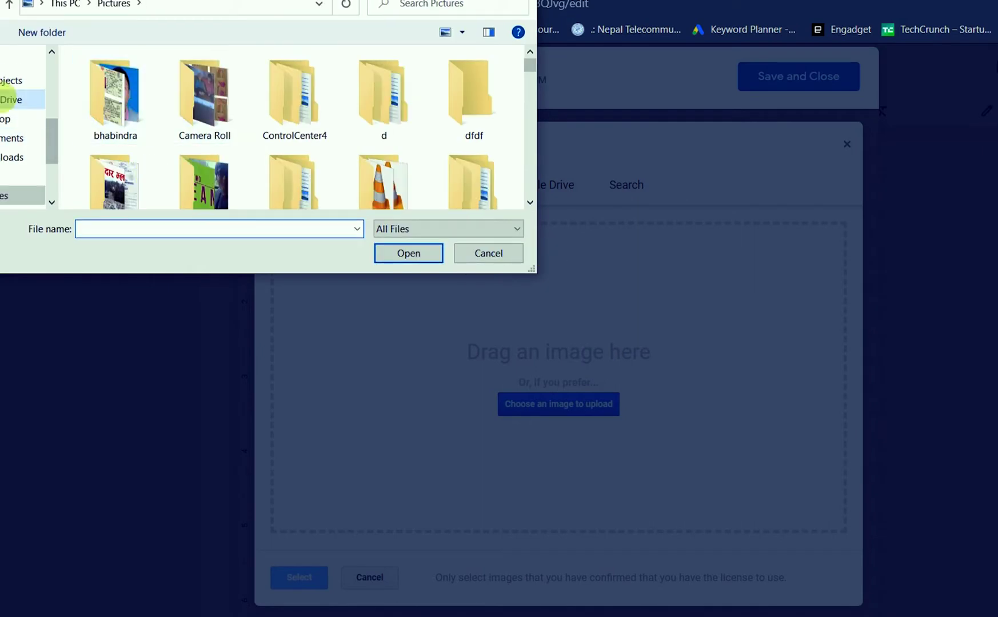
{"action": "left_click", "coordinate": [45, 124]}
{"action": "scroll", "coordinate": [243, 154], "scroll_direction": "down", "scroll_amount": 10}
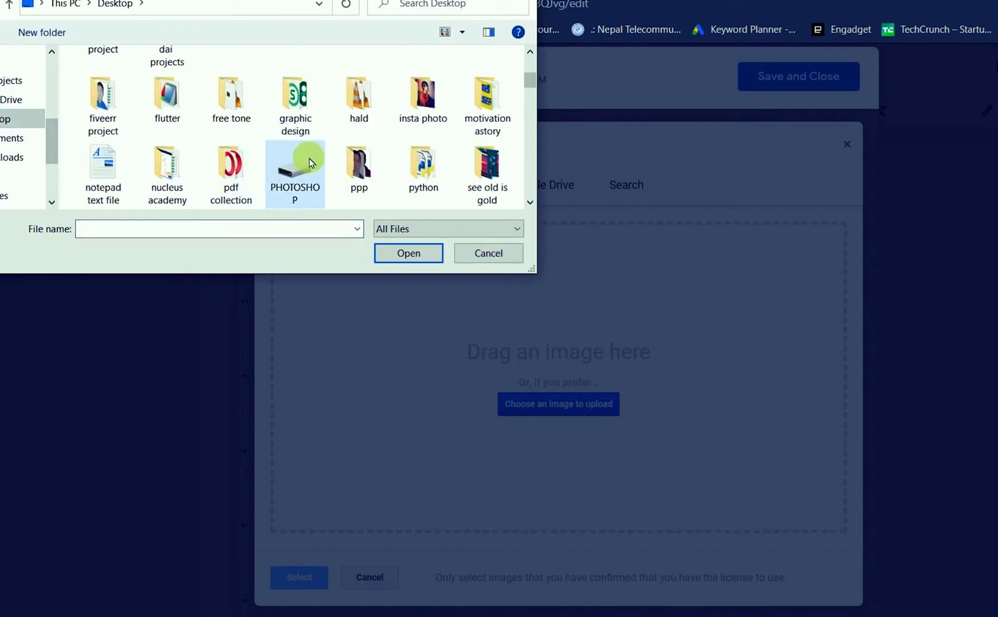
{"action": "scroll", "coordinate": [327, 135], "scroll_direction": "up", "scroll_amount": 2}
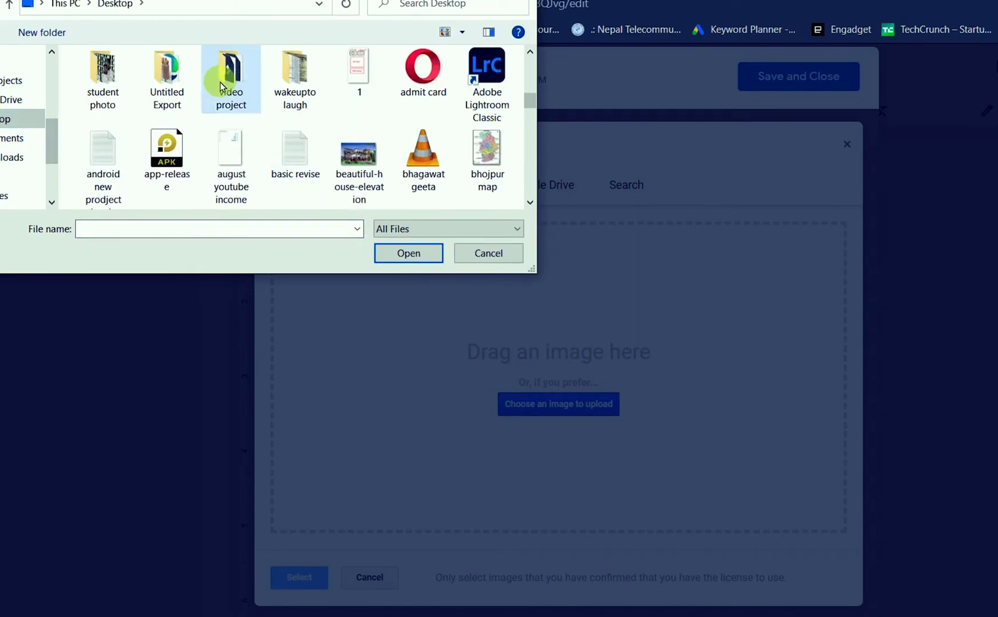
{"action": "double_click", "coordinate": [159, 87]}
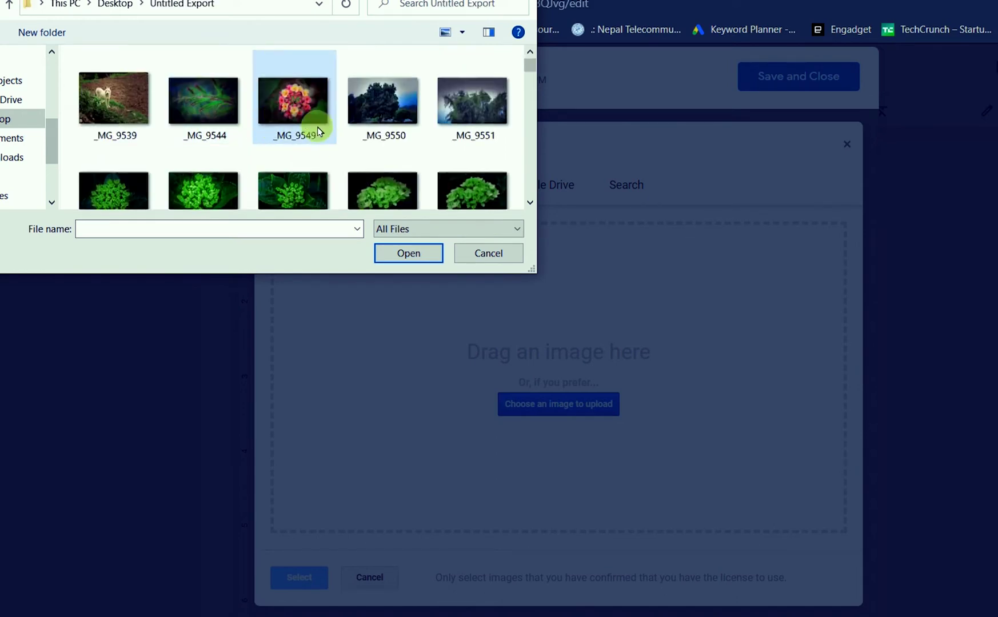
Try to upload an image file from the local folders into the drawing.
{"action": "scroll", "coordinate": [343, 129], "scroll_direction": "down", "scroll_amount": 3}
{"action": "scroll", "coordinate": [373, 135], "scroll_direction": "down", "scroll_amount": 3}
{"action": "scroll", "coordinate": [373, 135], "scroll_direction": "up", "scroll_amount": 5}
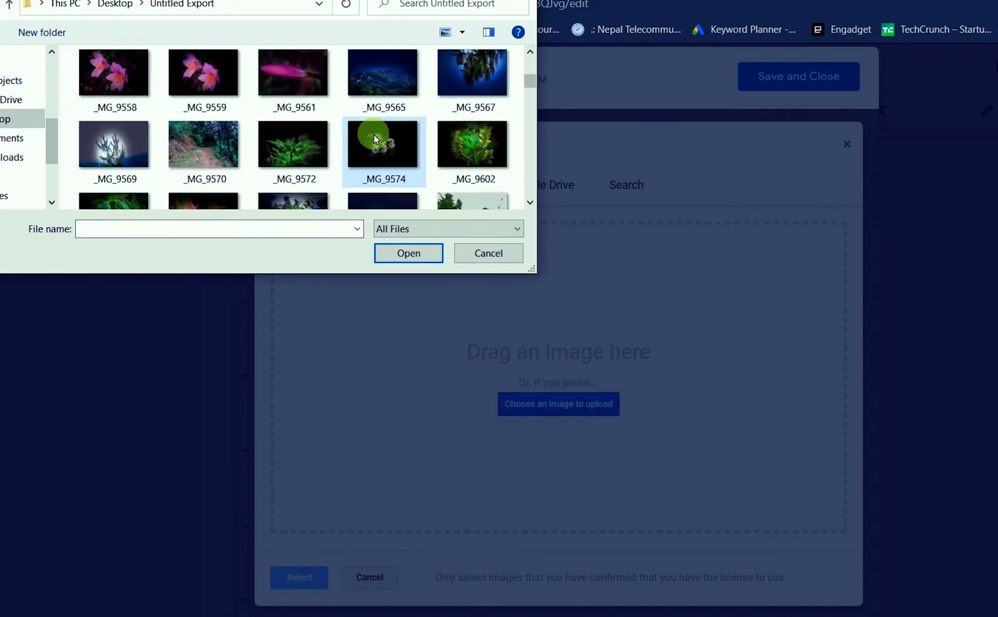
{"action": "scroll", "coordinate": [376, 139], "scroll_direction": "down", "scroll_amount": 5}
{"action": "left_click", "coordinate": [301, 109]}
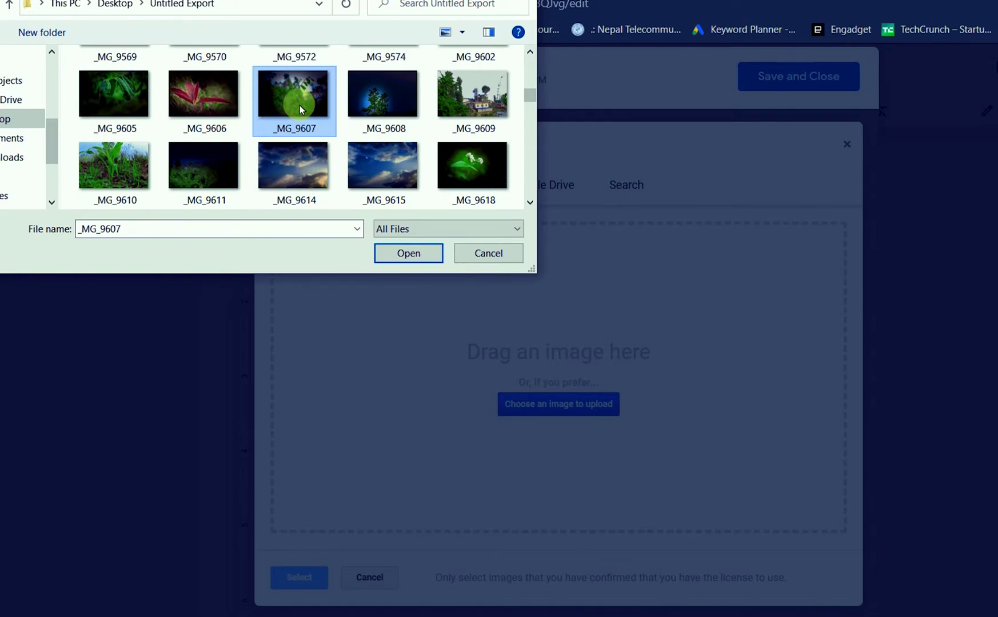
{"action": "key", "text": "b"}
{"action": "left_click", "coordinate": [400, 253]}
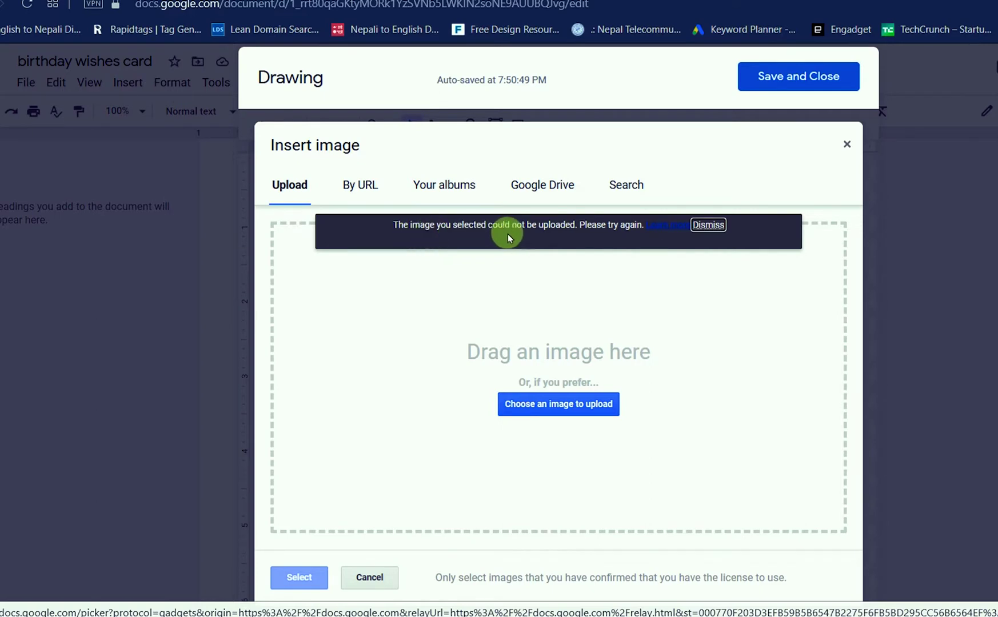
{"action": "left_click", "coordinate": [709, 225]}
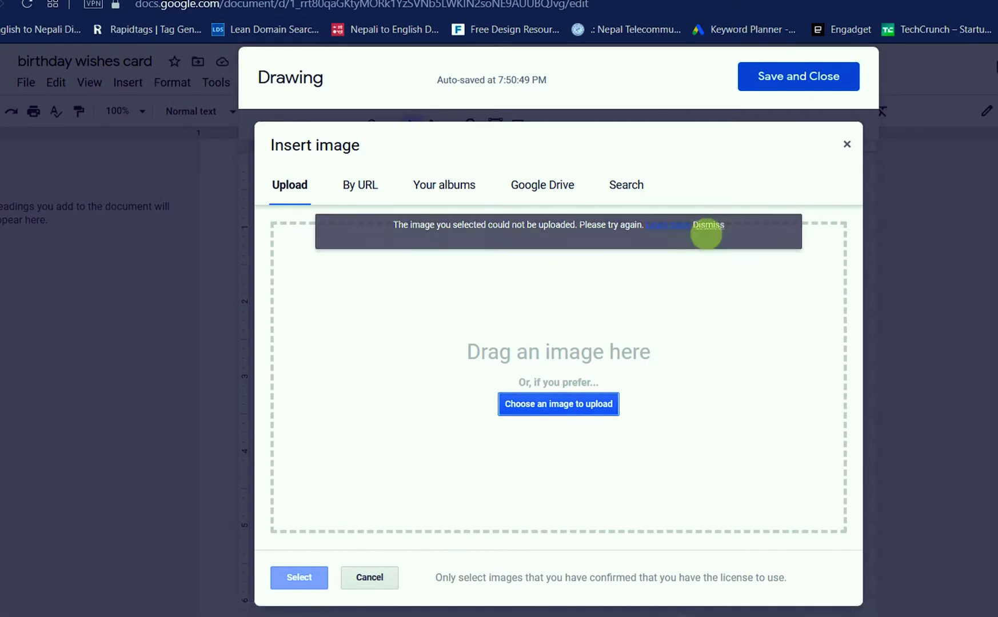
Upload the birthday cake photo from the Untitled Export folder into the drawing.
{"action": "left_click", "coordinate": [561, 400]}
{"action": "left_click", "coordinate": [570, 256]}
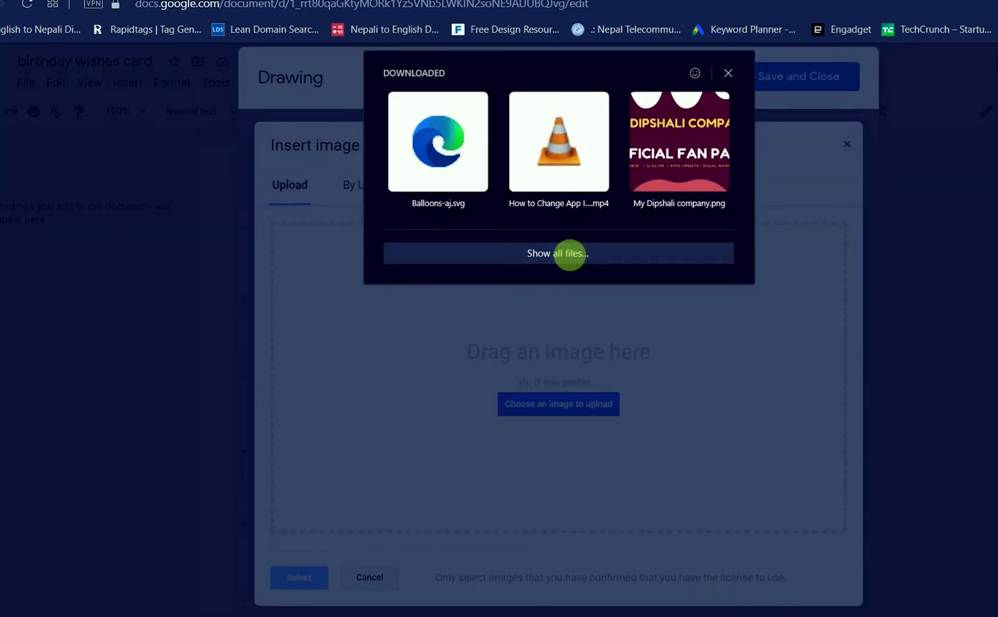
{"action": "scroll", "coordinate": [406, 114], "scroll_direction": "down", "scroll_amount": 15}
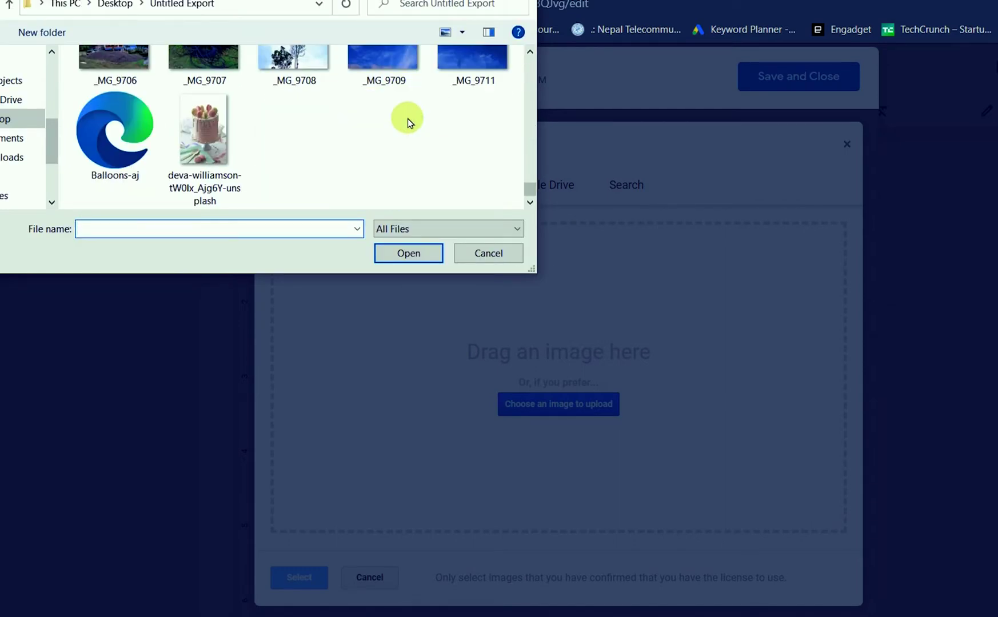
{"action": "left_click", "coordinate": [203, 131]}
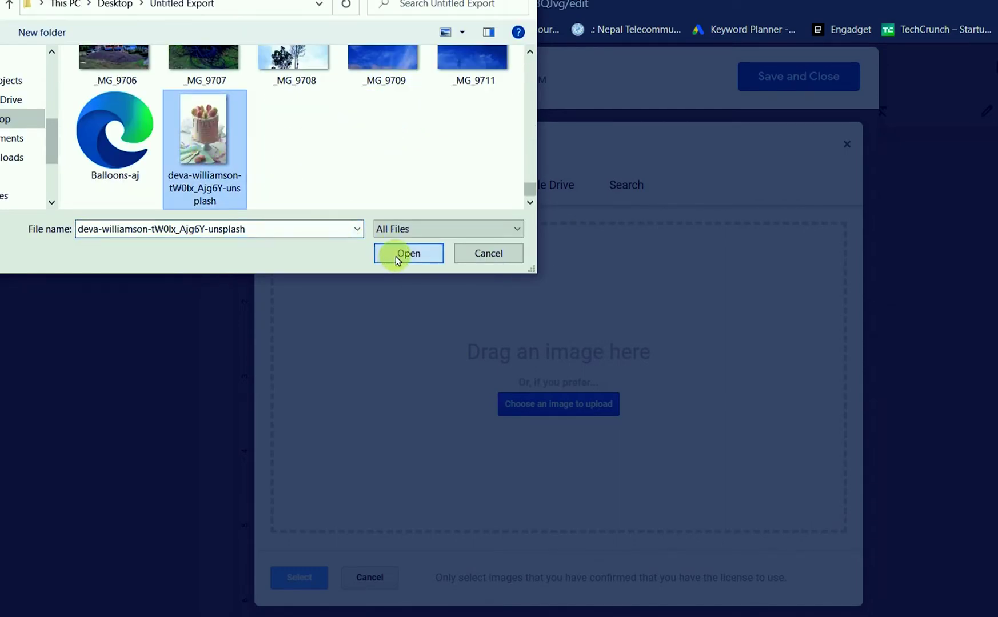
{"action": "left_click", "coordinate": [395, 259]}
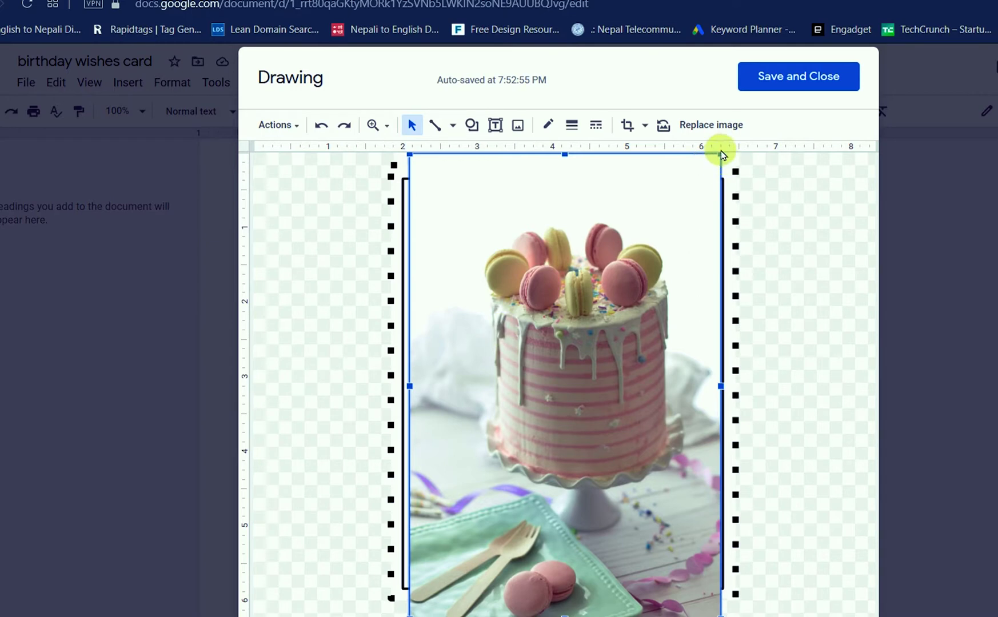
Shrink the cake image to about 3.1 by 4.6 inches and place it inside the inner rectangle, near its lower edge.
{"action": "left_click_drag", "start_coordinate": [720, 153], "coordinate": [640, 349]}
{"action": "left_click_drag", "start_coordinate": [579, 389], "coordinate": [609, 312]}
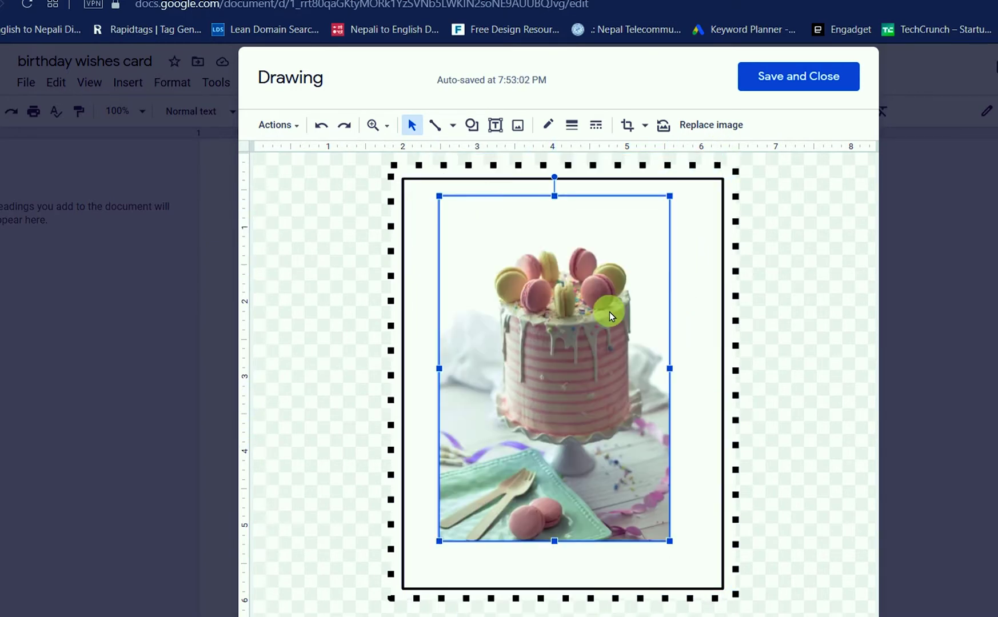
{"action": "left_click_drag", "start_coordinate": [575, 457], "coordinate": [572, 480]}
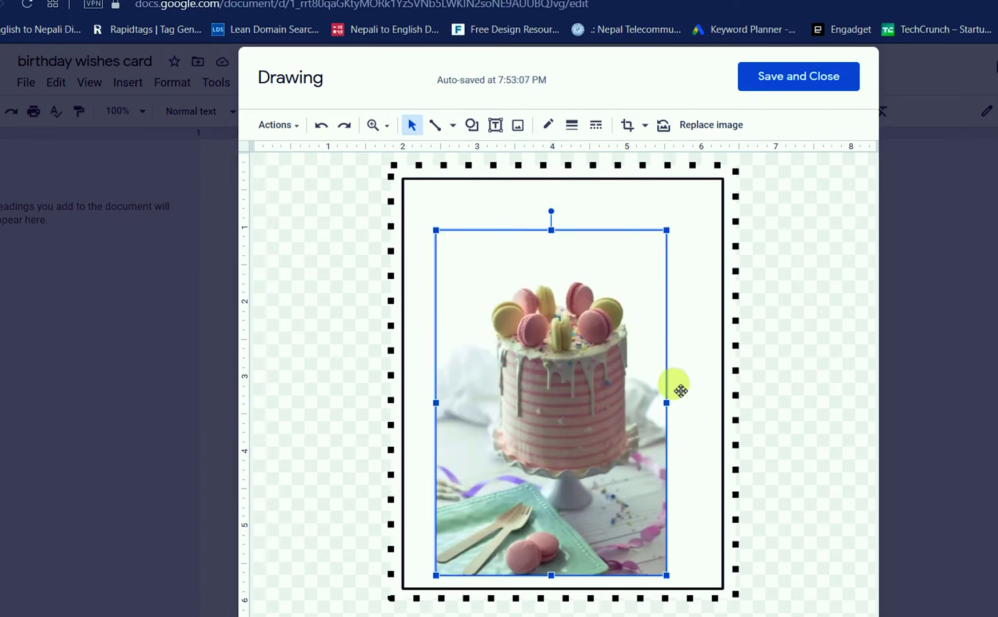
{"action": "left_click_drag", "start_coordinate": [602, 417], "coordinate": [597, 419]}
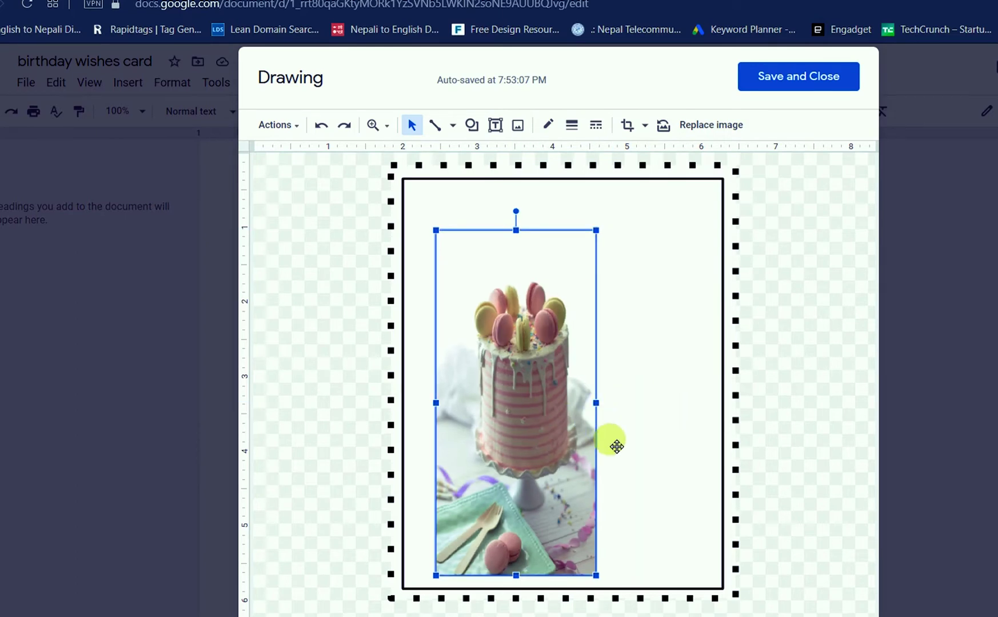
{"action": "key", "text": "ctrl+z"}
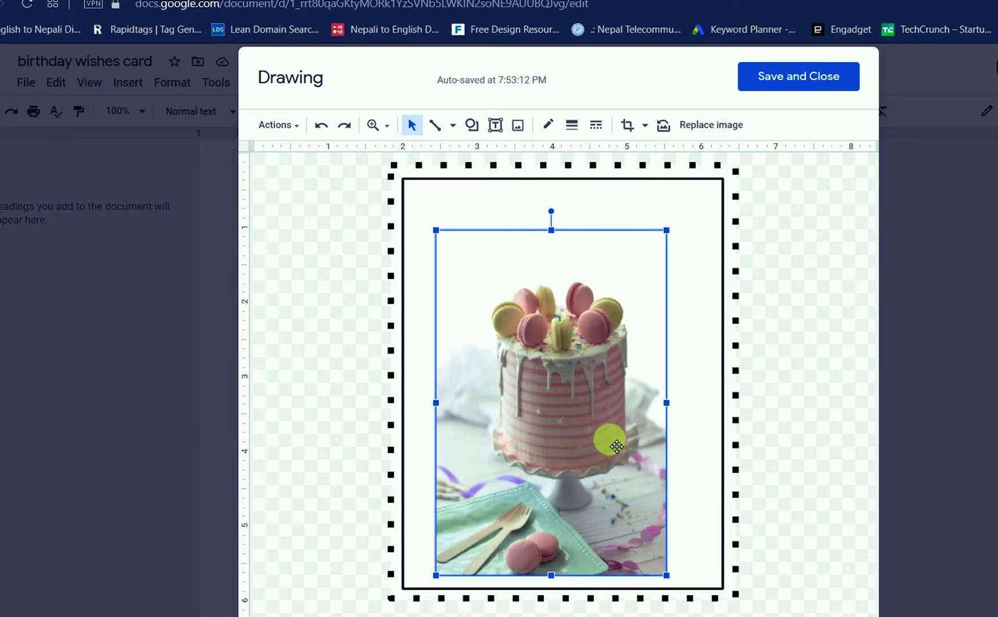
{"action": "left_click", "coordinate": [770, 278]}
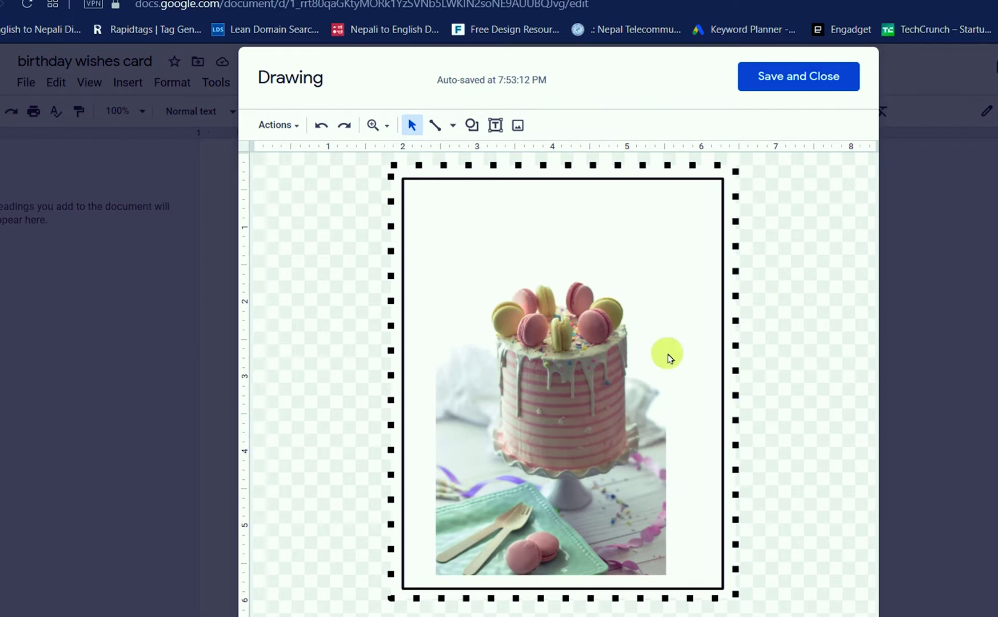
Enlarge the cake image to the inner rectangle's full width, about 4.3 inches, and align it with the rectangle's sides and lower edge.
{"action": "left_click", "coordinate": [611, 381]}
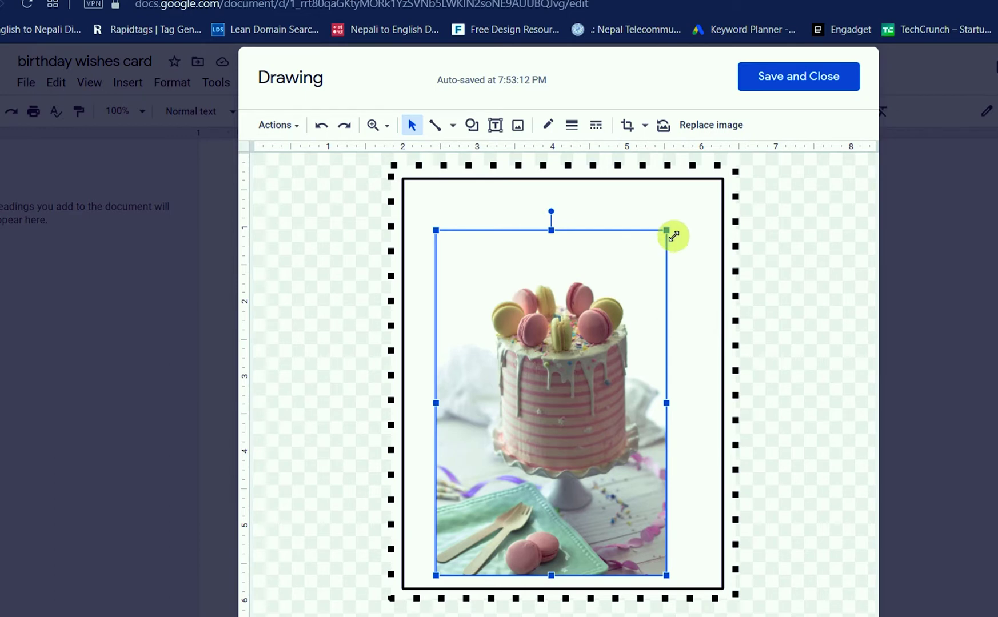
{"action": "left_click_drag", "start_coordinate": [667, 230], "coordinate": [758, 189]}
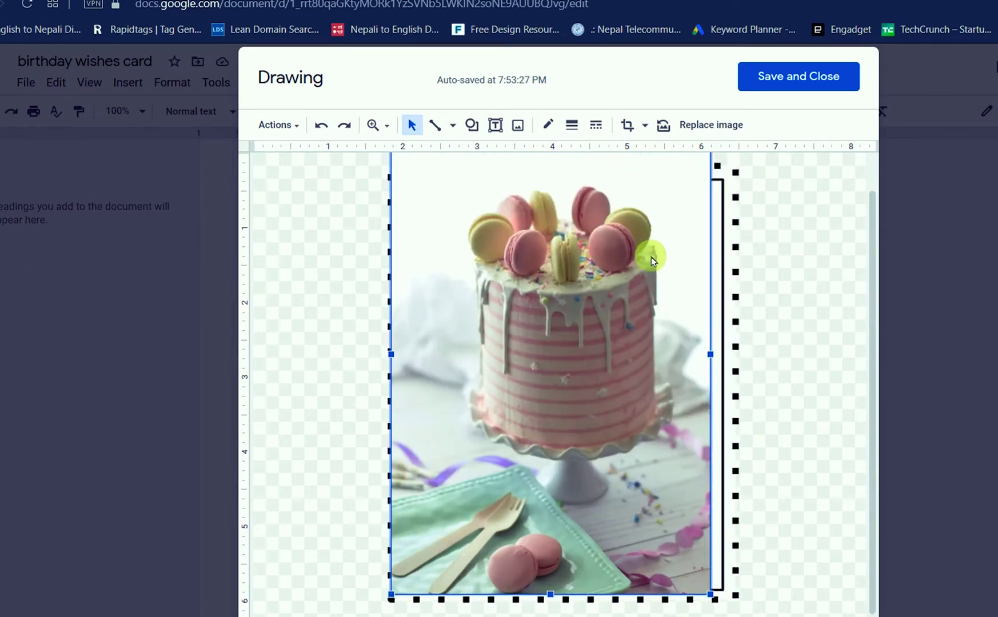
{"action": "left_click_drag", "start_coordinate": [660, 270], "coordinate": [659, 275]}
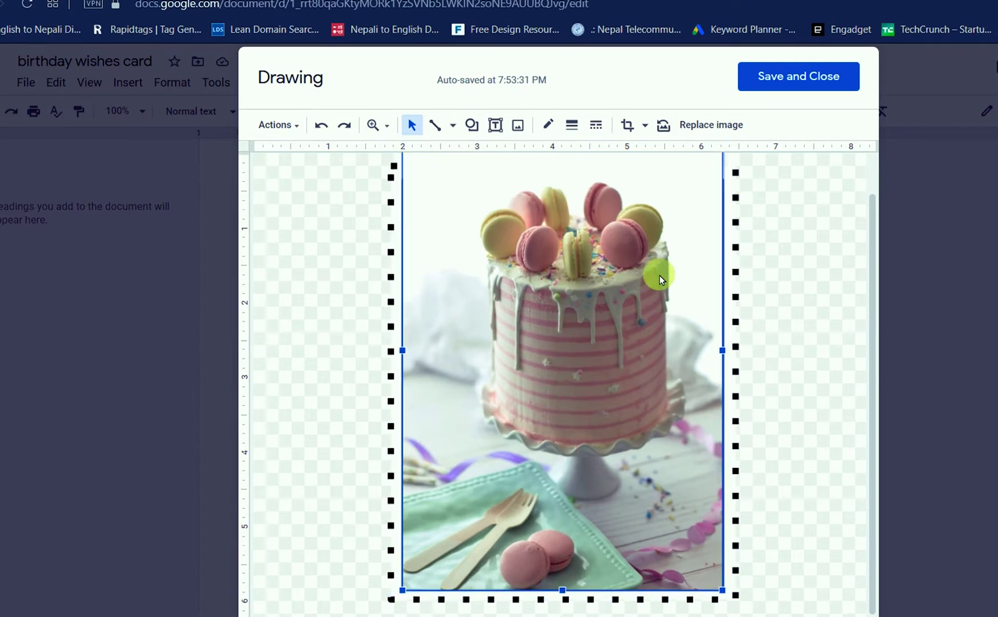
{"action": "scroll", "coordinate": [768, 252], "scroll_direction": "up", "scroll_amount": 1}
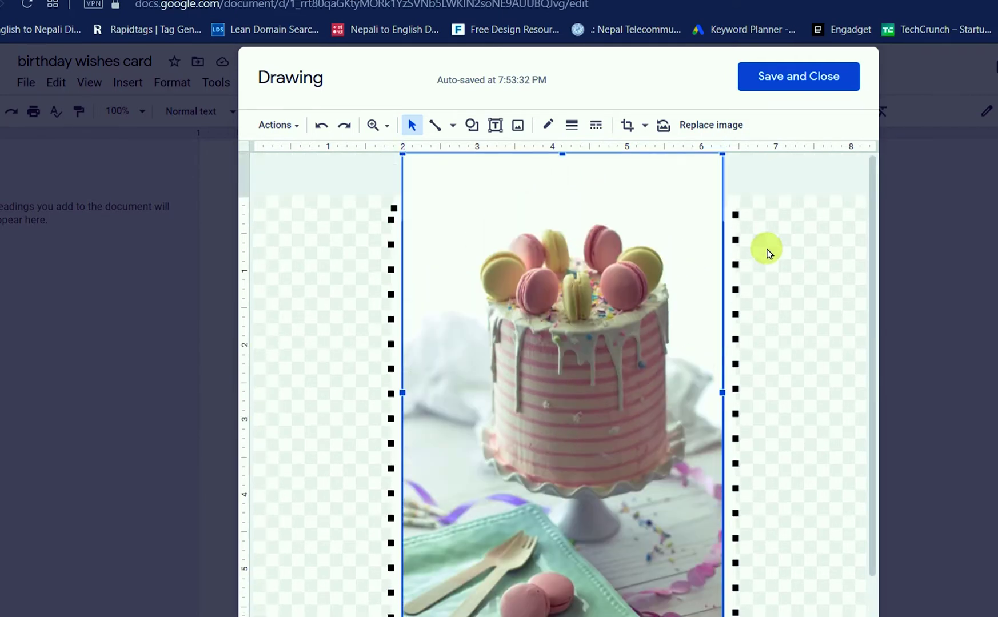
Crop the upper part of the cake image down to the inner rectangle's upper edge.
{"action": "left_click", "coordinate": [627, 125]}
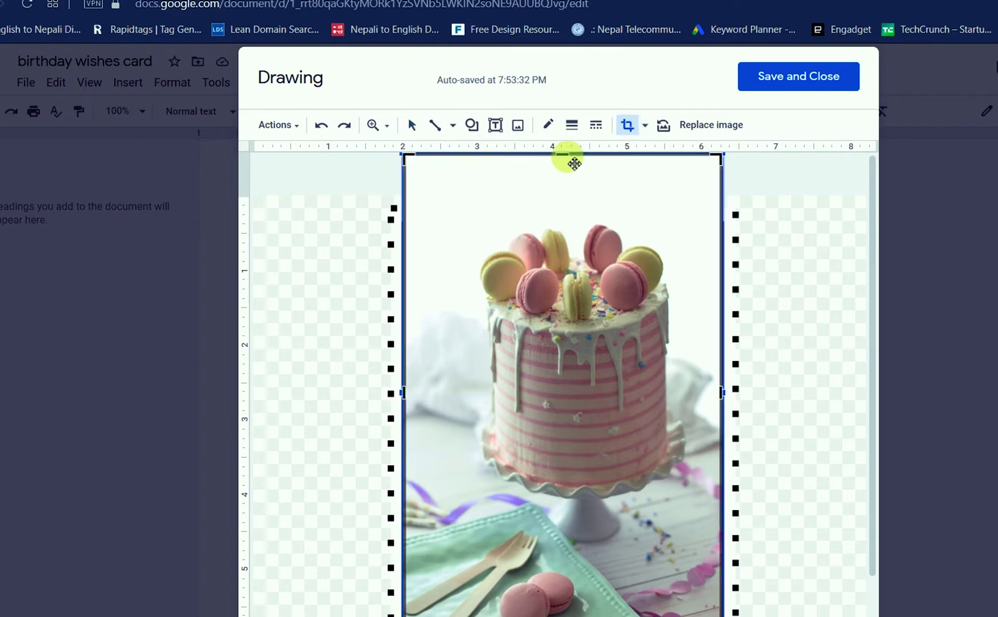
{"action": "left_click_drag", "start_coordinate": [565, 161], "coordinate": [569, 227]}
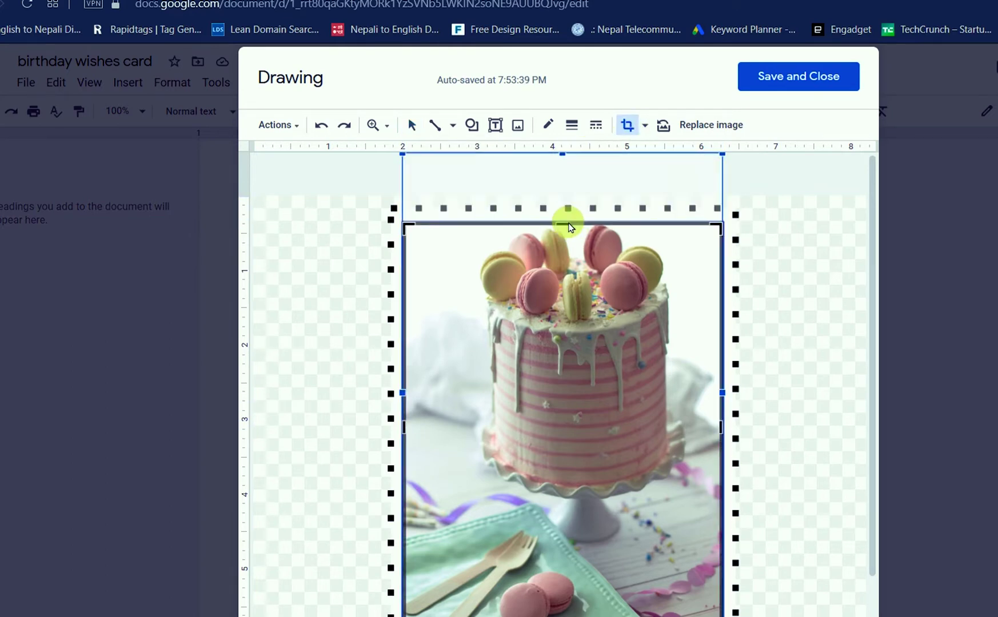
{"action": "key", "text": "Return"}
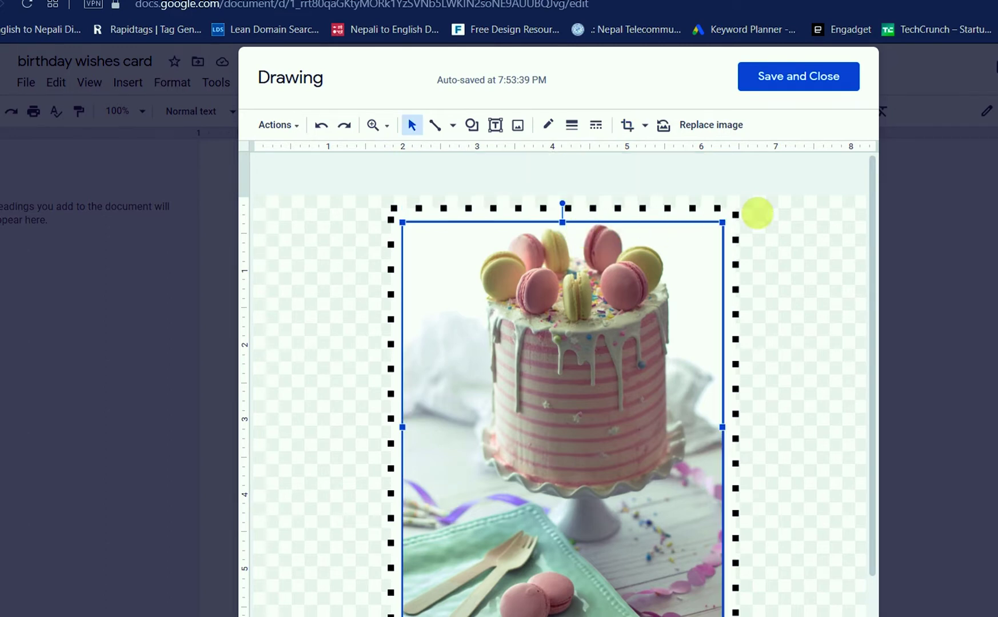
{"action": "left_click", "coordinate": [757, 213]}
{"action": "scroll", "coordinate": [836, 249], "scroll_direction": "down", "scroll_amount": 2}
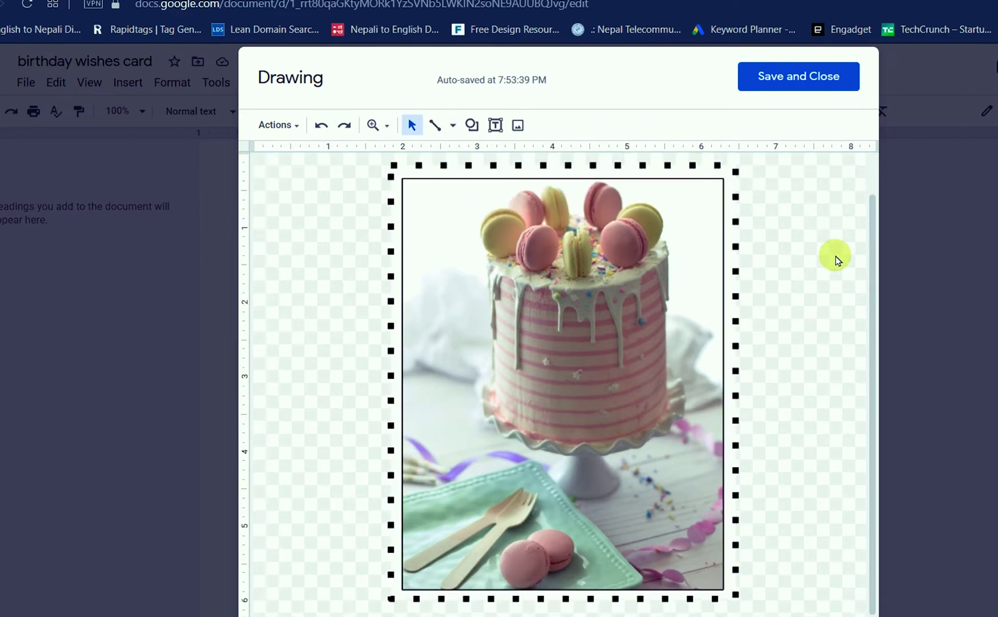
{"action": "scroll", "coordinate": [834, 260], "scroll_direction": "up", "scroll_amount": 2}
{"action": "scroll", "coordinate": [836, 259], "scroll_direction": "down", "scroll_amount": 2}
{"action": "left_click", "coordinate": [634, 261]}
{"action": "left_click", "coordinate": [774, 250]}
{"action": "scroll", "coordinate": [774, 252], "scroll_direction": "up", "scroll_amount": 2}
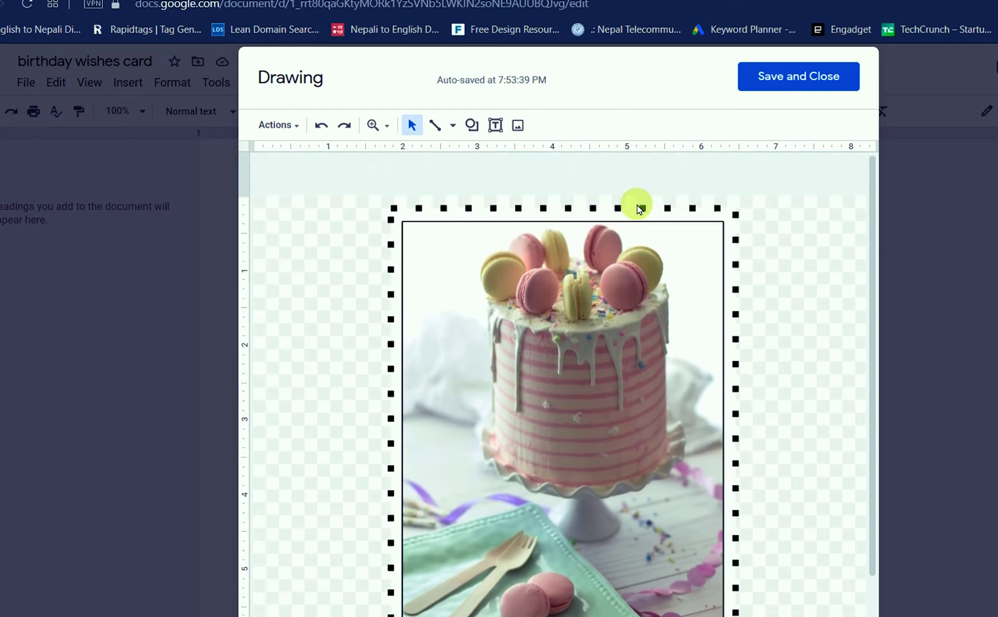
{"action": "scroll", "coordinate": [497, 166], "scroll_direction": "down", "scroll_amount": 2}
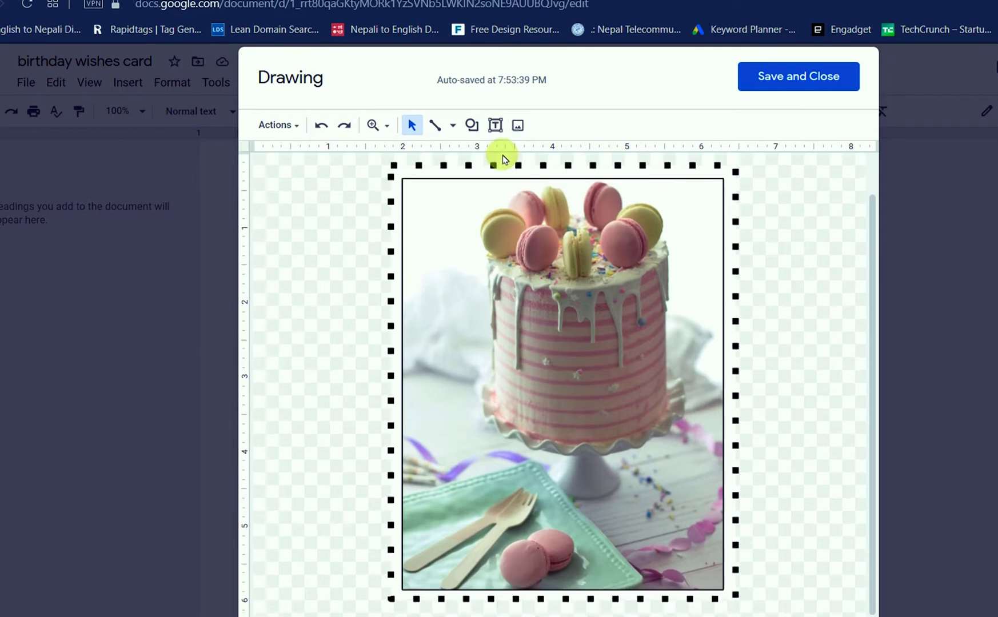
Add a text box about 3 by 1.3 inches over the lower part of the cake, reading "Happy Birthday" and "Mum" on two lines.
{"action": "left_click", "coordinate": [495, 126]}
{"action": "left_click_drag", "start_coordinate": [449, 369], "coordinate": [676, 465]}
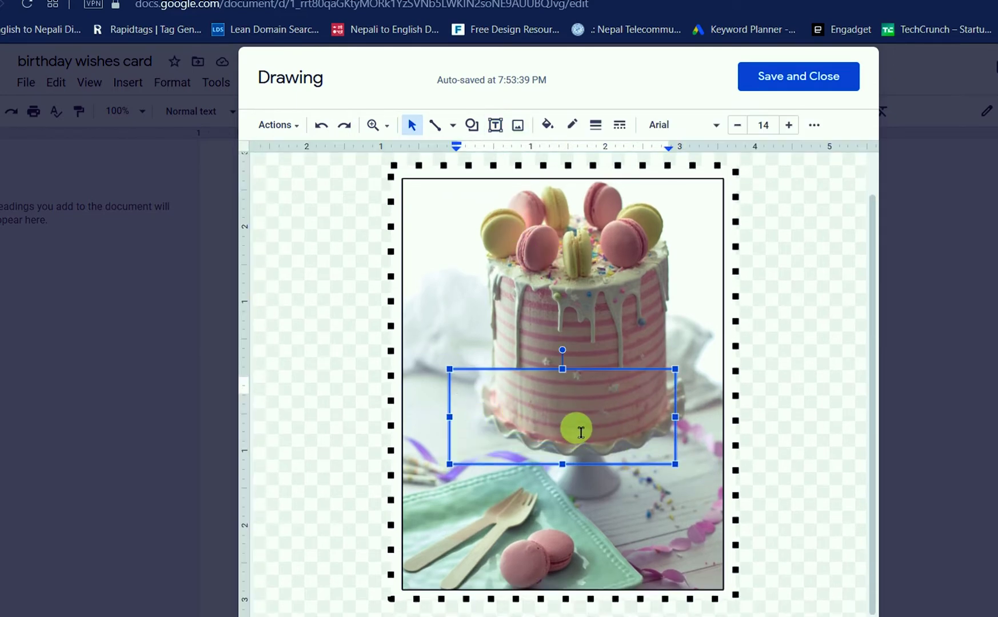
{"action": "type", "text": "Happy Birthday"}
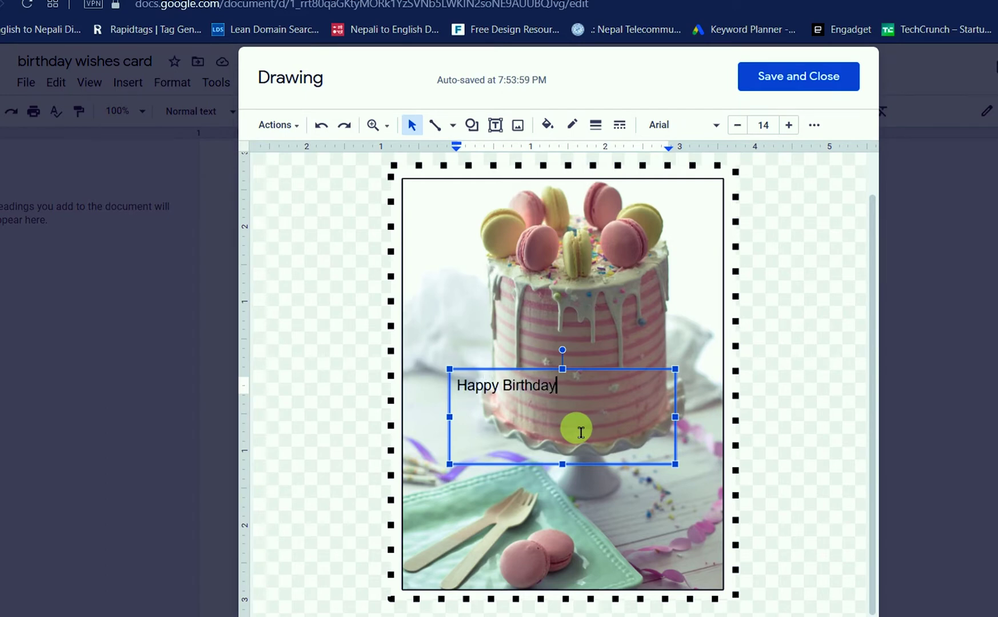
{"action": "key", "text": "Return"}
{"action": "type", "text": "MU"}
{"action": "key", "text": "BackSpace"}
{"action": "key", "text": "BackSpace"}
{"action": "type", "text": "Mum"}
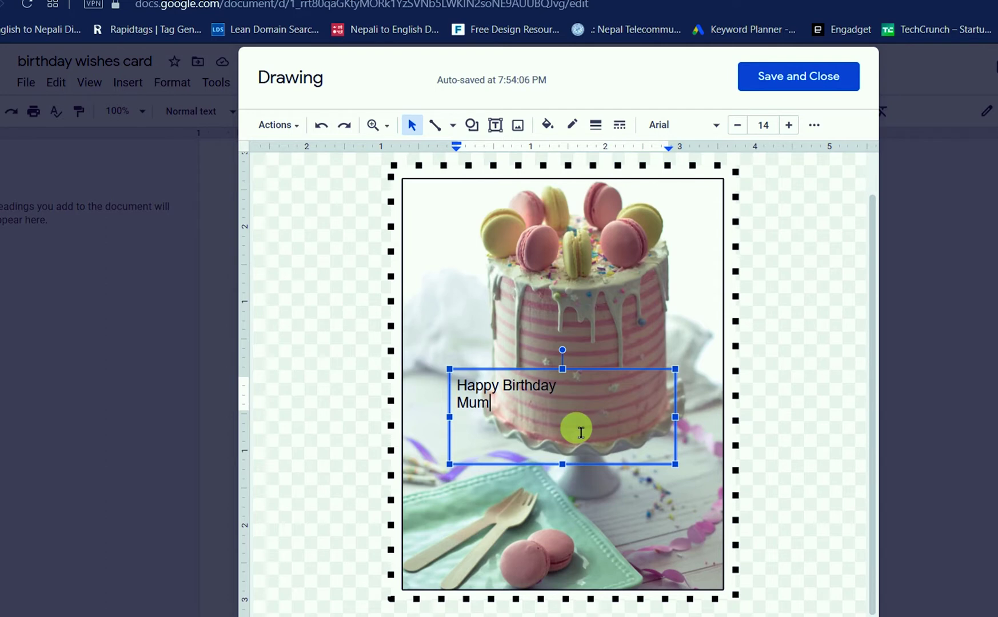
Set the whole greeting text to the Pacifico font and increase its font size to 29.
{"action": "key", "text": "ctrl+a"}
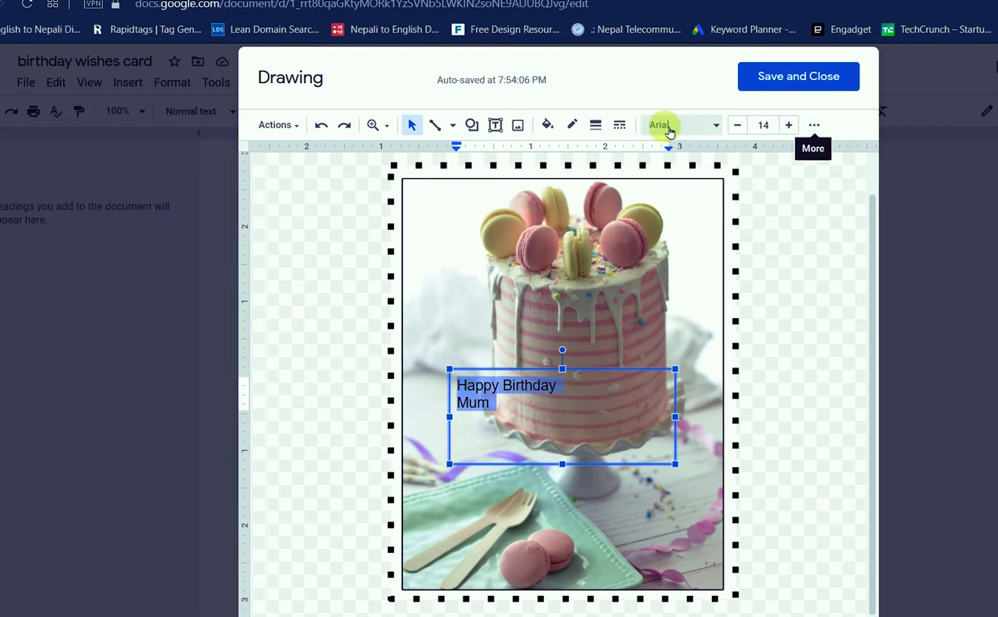
{"action": "left_click", "coordinate": [716, 126]}
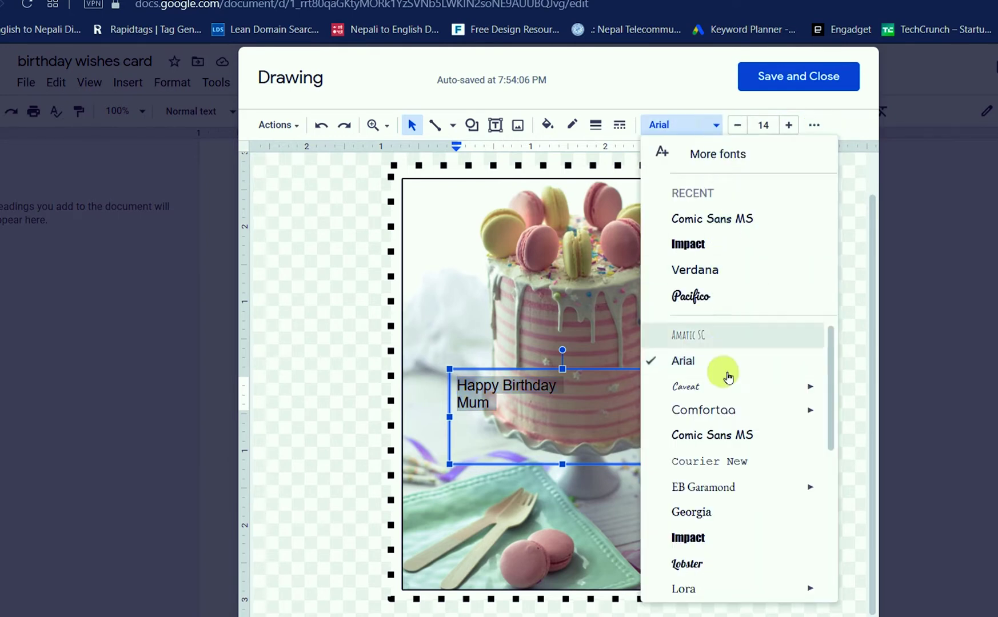
{"action": "left_click", "coordinate": [722, 297]}
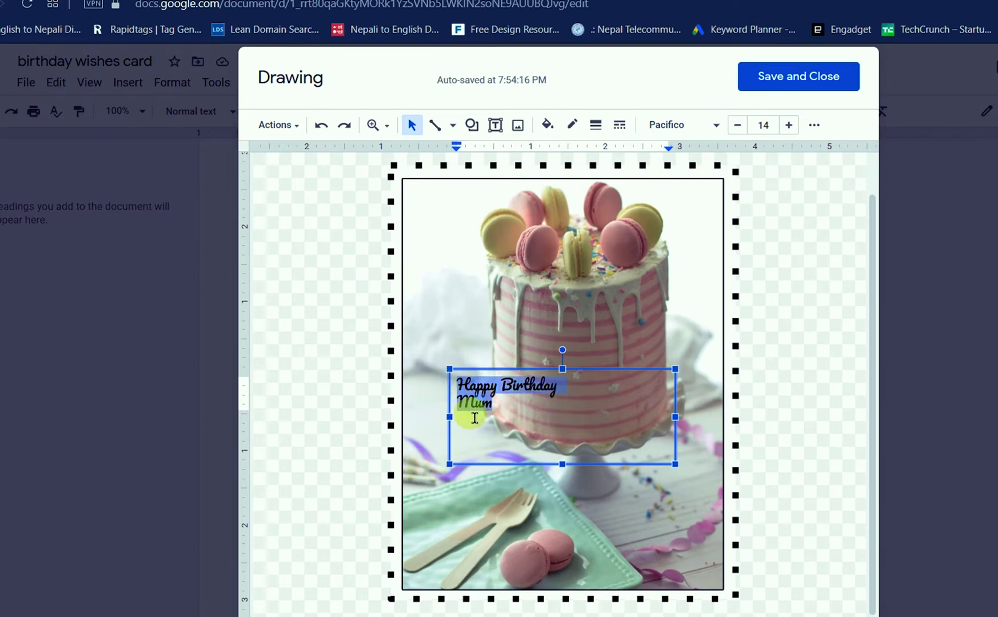
{"action": "left_click", "coordinate": [516, 418]}
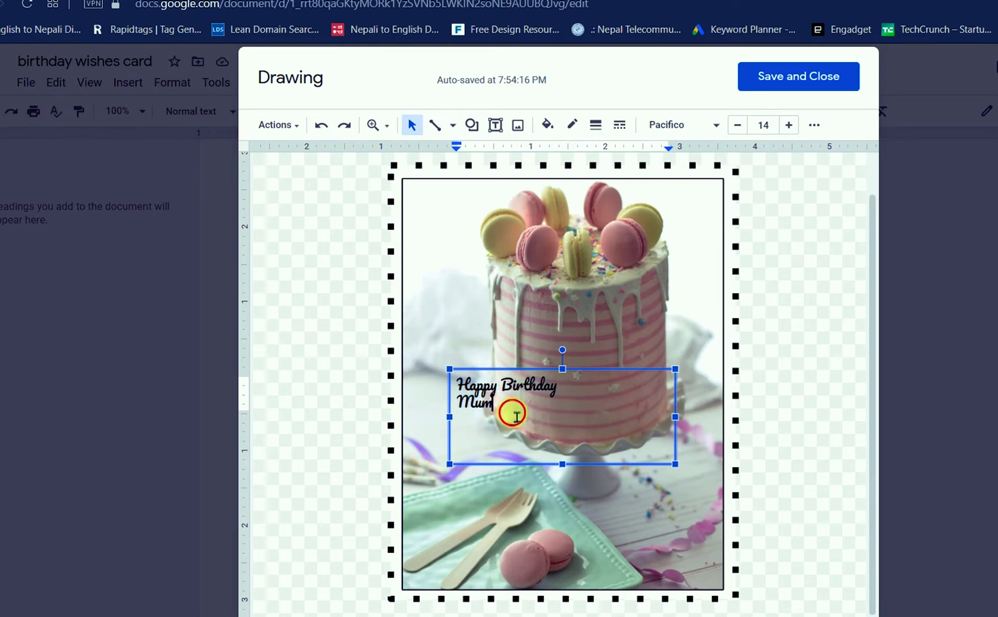
{"action": "left_click_drag", "start_coordinate": [510, 412], "coordinate": [438, 378]}
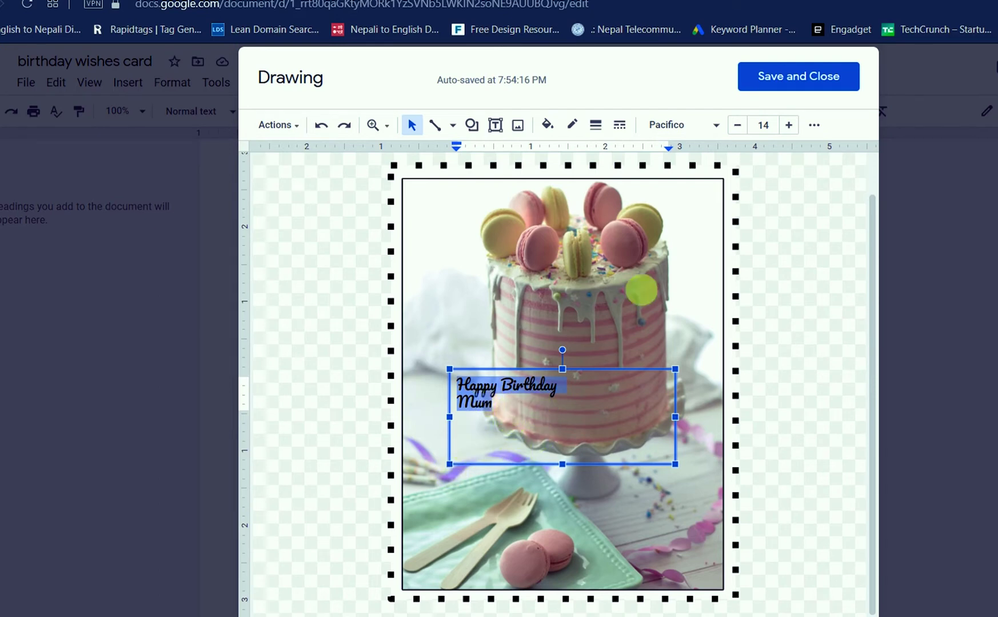
{"action": "left_click", "coordinate": [789, 126]}
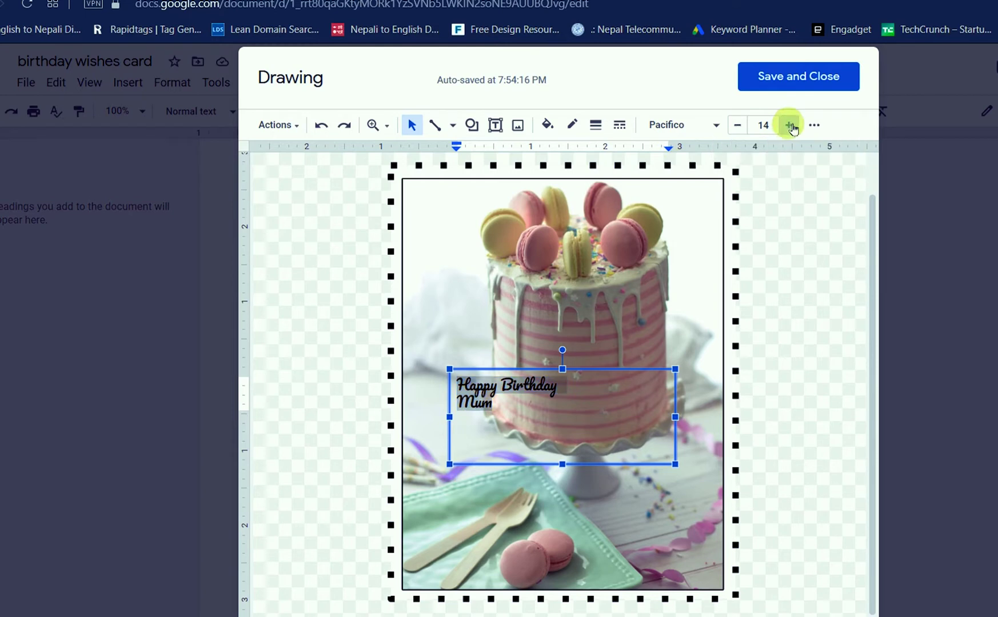
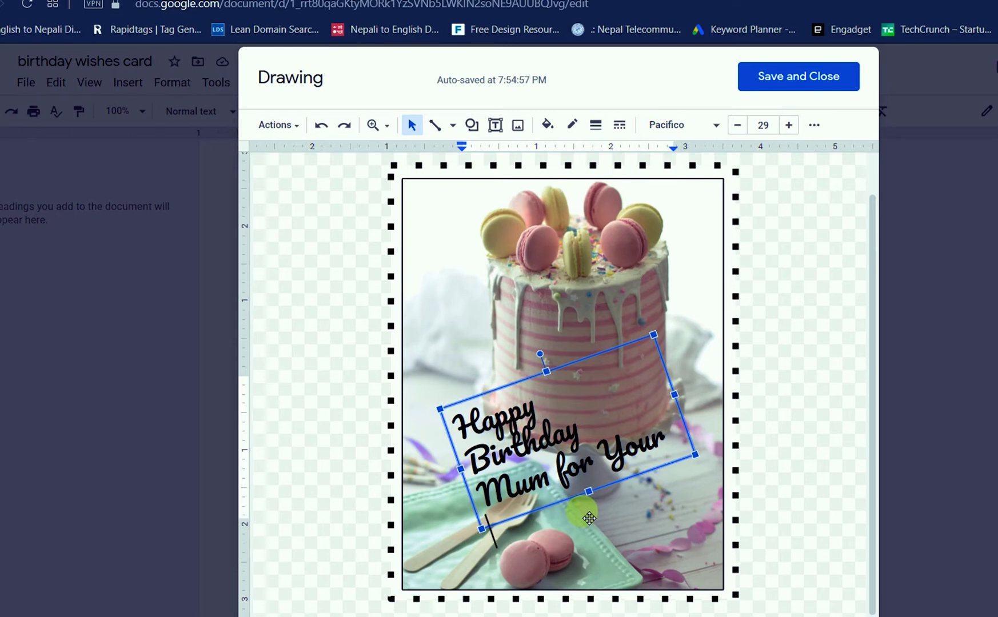
Complete the greeting with "Fourty Birthday" and widen the text box so that phrase fits on one line.
{"action": "type", "text": "ourty Birthday"}
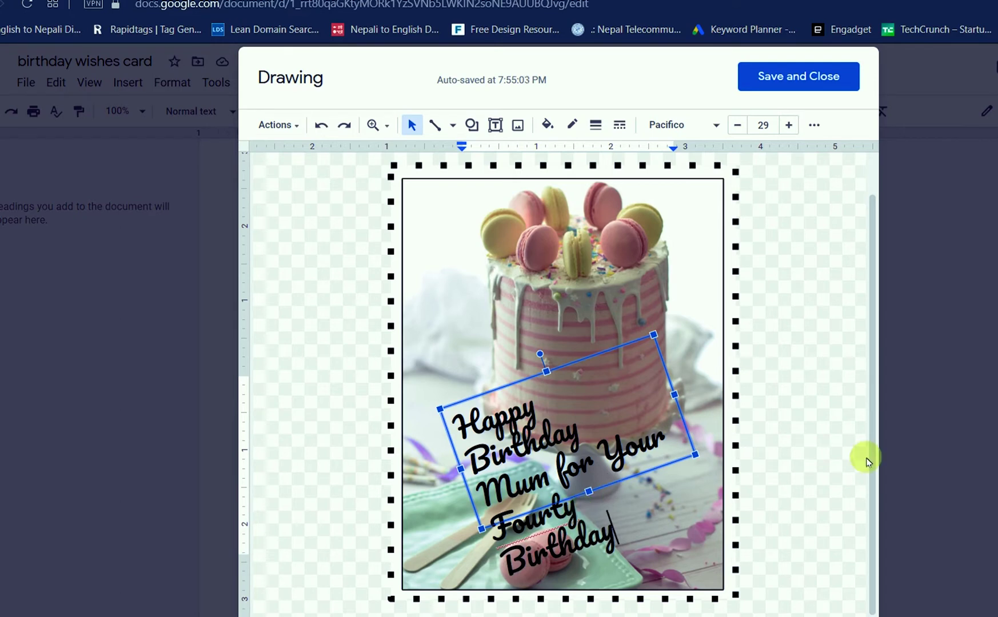
{"action": "left_click_drag", "start_coordinate": [681, 396], "coordinate": [698, 388]}
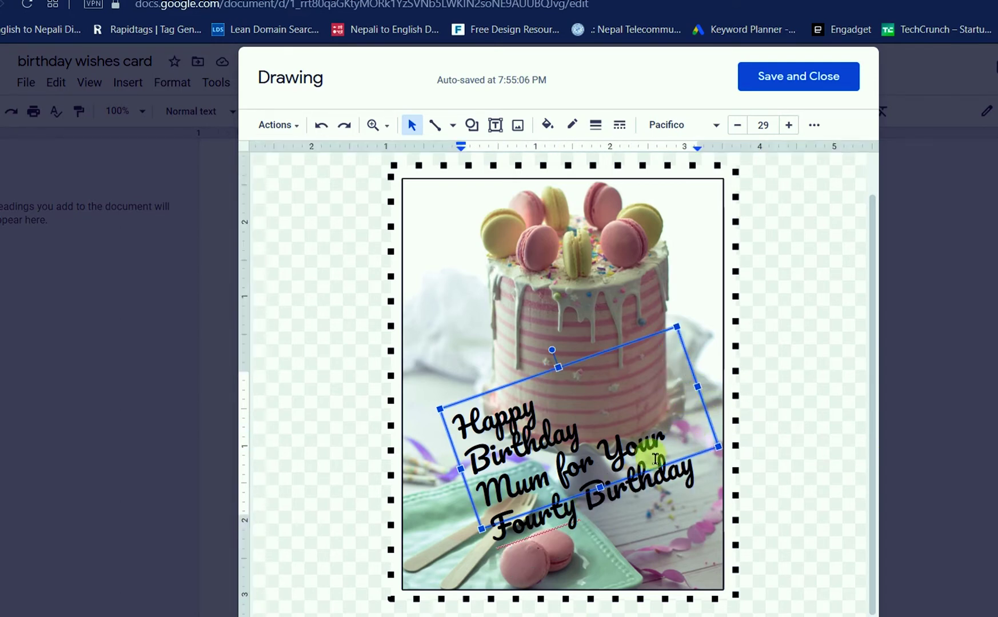
Color the whole greeting text bright red.
{"action": "key", "text": "ctrl+a"}
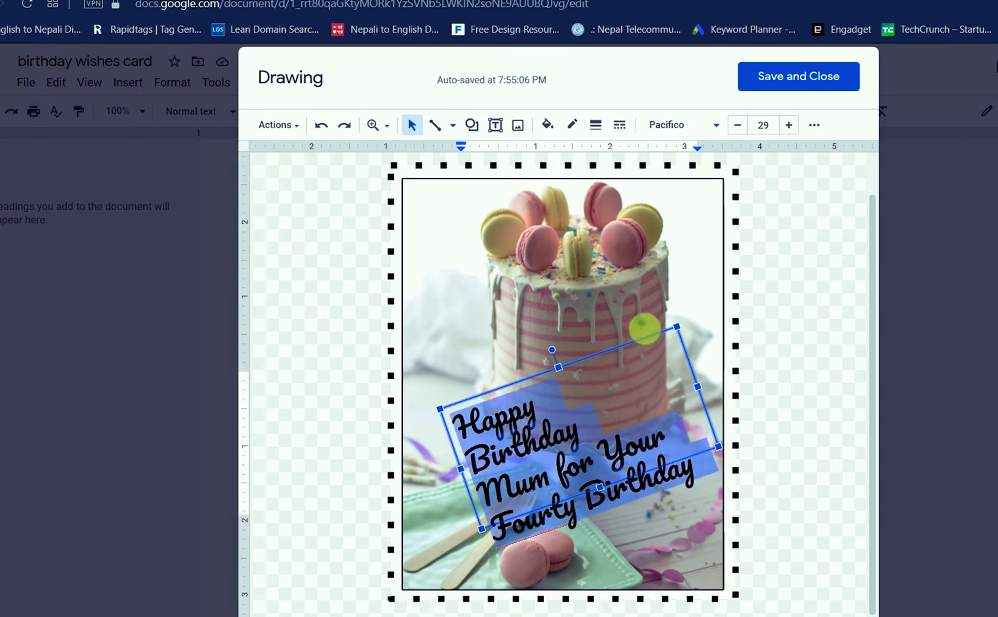
{"action": "left_click", "coordinate": [813, 126]}
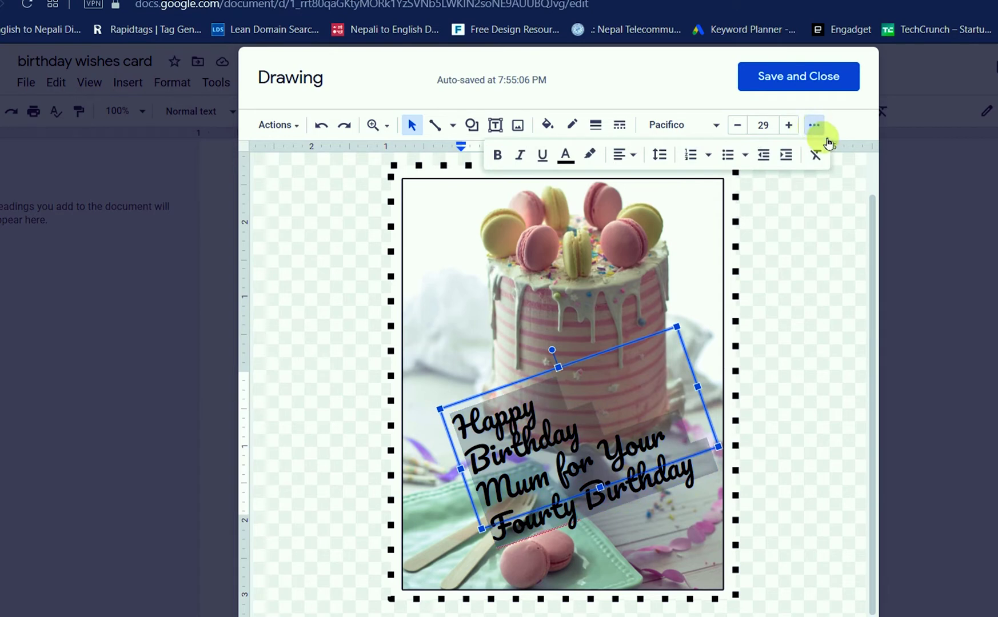
{"action": "left_click", "coordinate": [499, 158]}
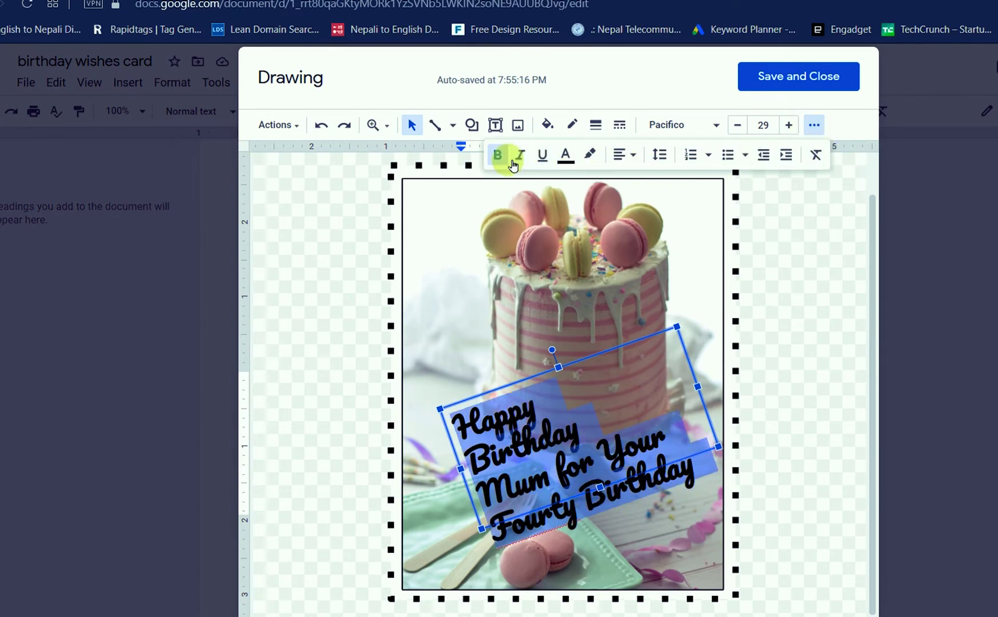
{"action": "left_click", "coordinate": [506, 158]}
{"action": "left_click", "coordinate": [565, 156]}
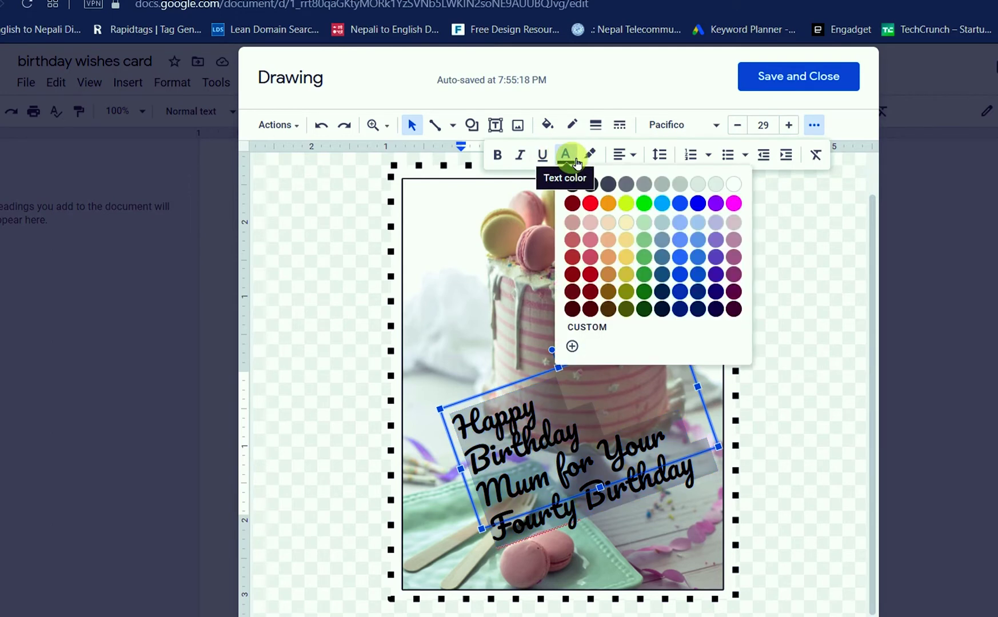
{"action": "left_click", "coordinate": [588, 201]}
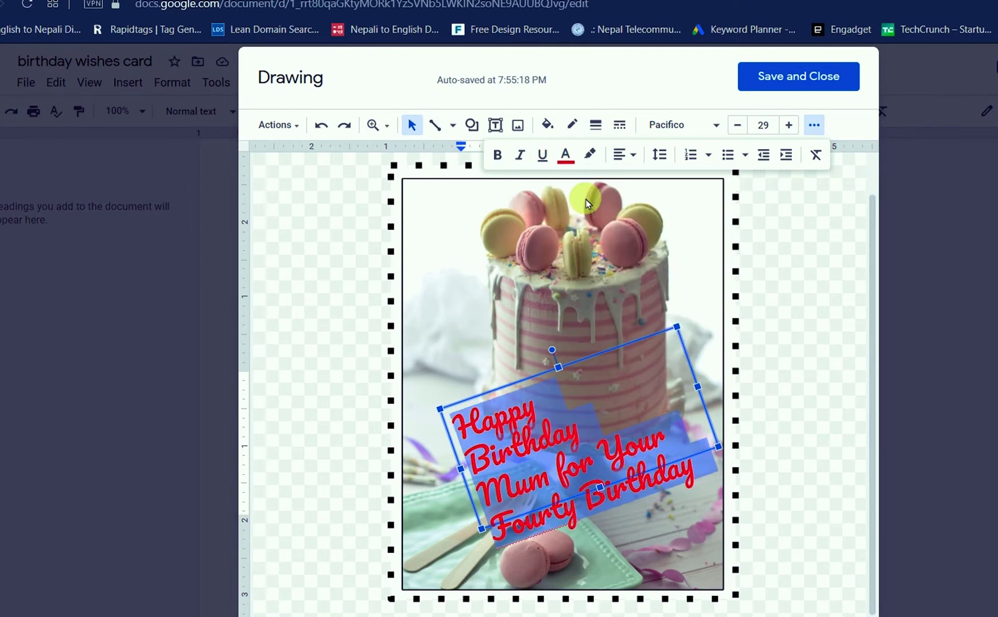
{"action": "left_click", "coordinate": [643, 381]}
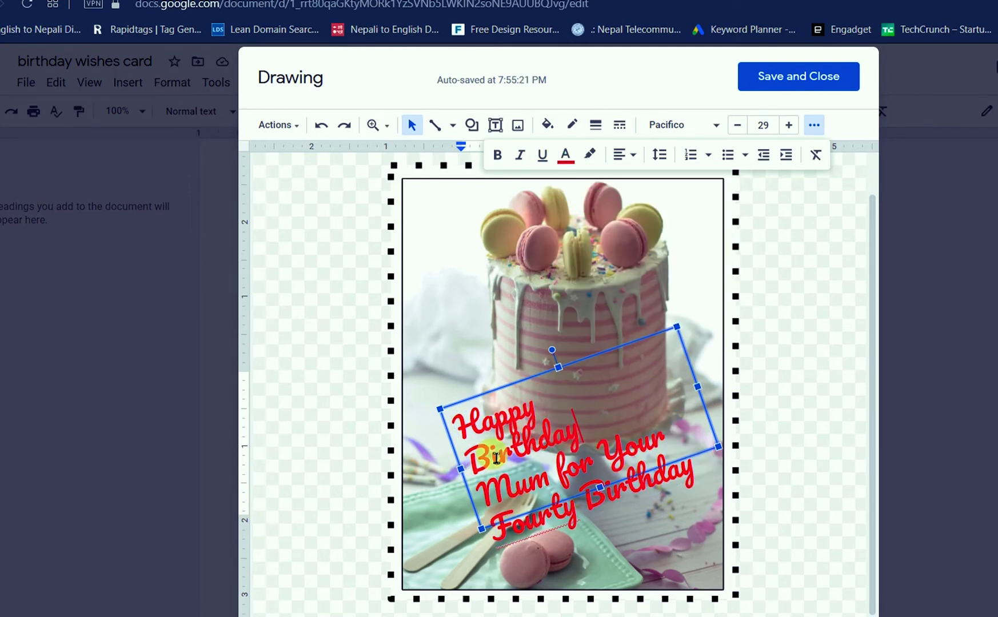
Recolor only the initial "H" of "Happy" in the darkest navy shade.
{"action": "left_click_drag", "start_coordinate": [490, 434], "coordinate": [452, 428]}
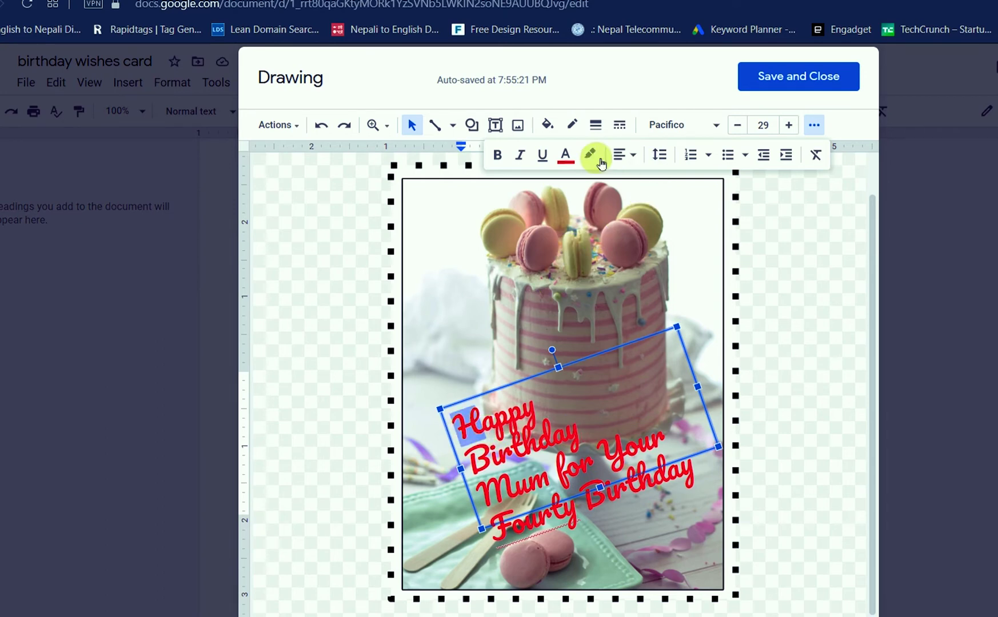
{"action": "left_click", "coordinate": [565, 155]}
{"action": "left_click", "coordinate": [644, 203]}
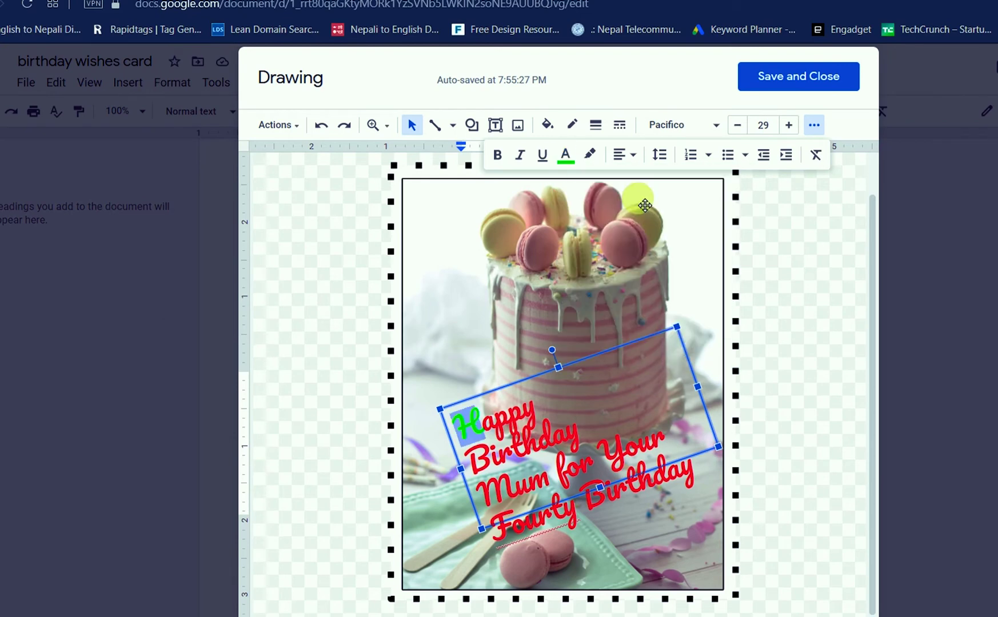
{"action": "left_click", "coordinate": [565, 155]}
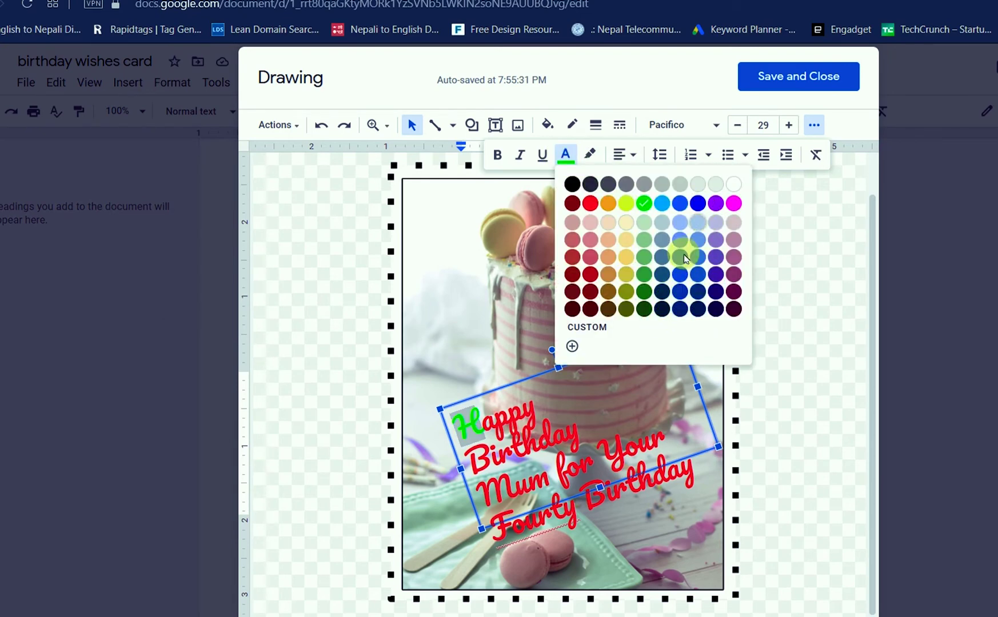
{"action": "left_click", "coordinate": [660, 309]}
Recolor the initial "B" of "Birthday" on the greeting's second line in the same darkest navy shade.
{"action": "left_click", "coordinate": [505, 457]}
{"action": "left_click_drag", "start_coordinate": [497, 461], "coordinate": [460, 454]}
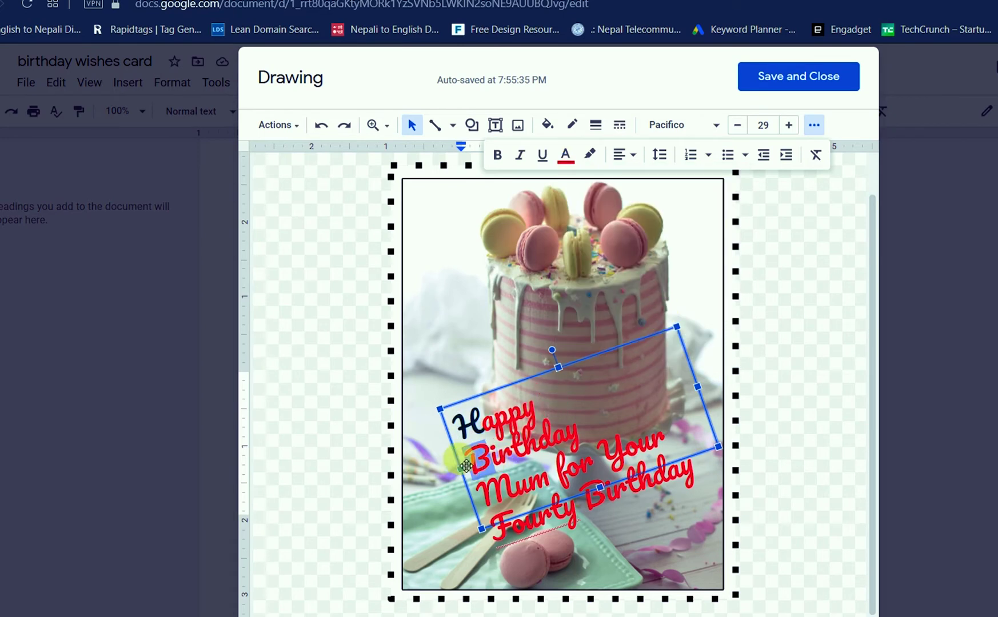
{"action": "left_click", "coordinate": [576, 158]}
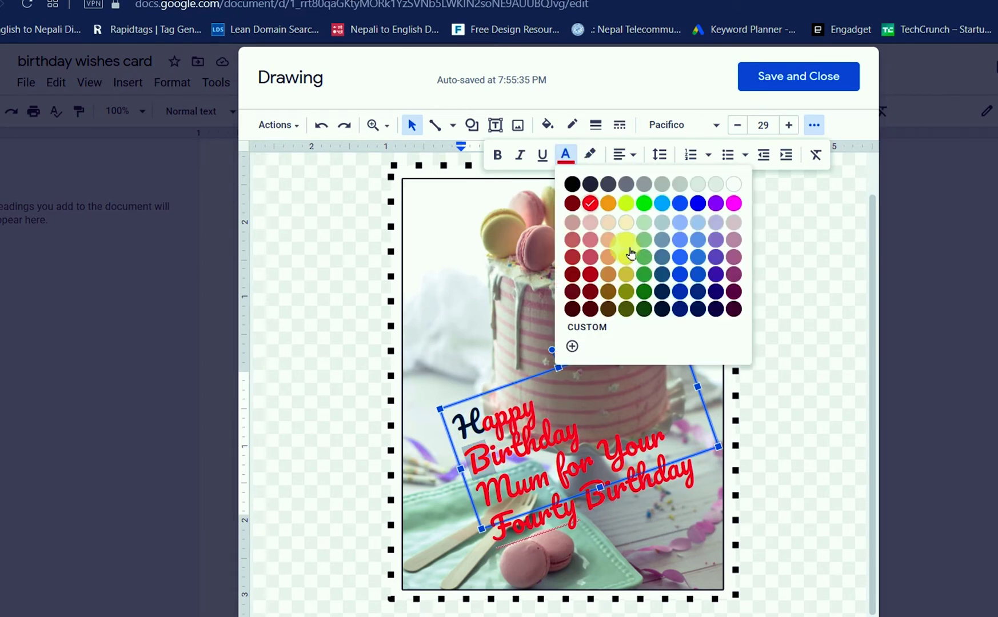
{"action": "left_click", "coordinate": [661, 314]}
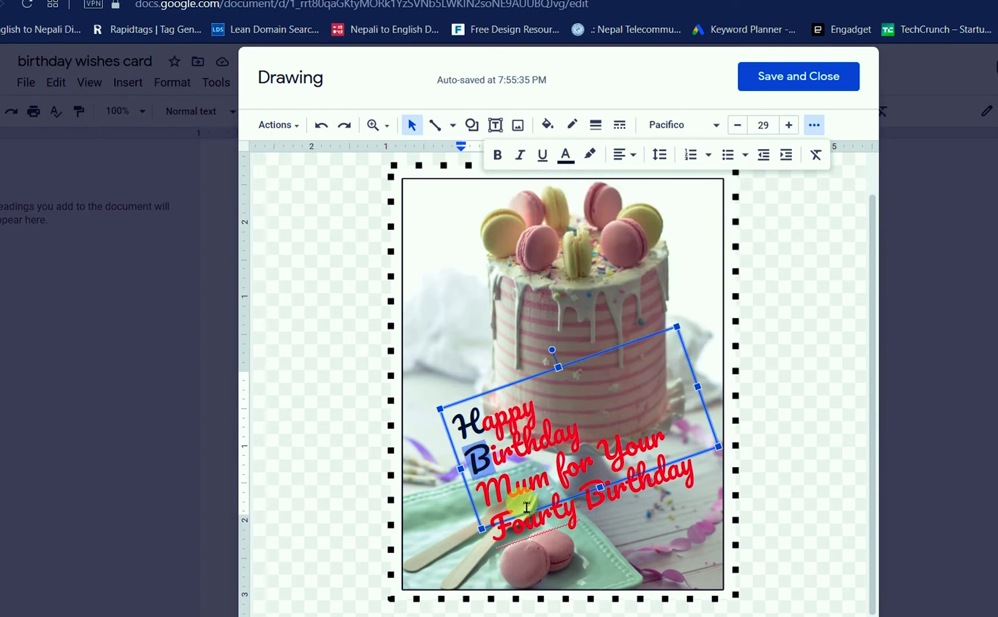
Recolor the initial "M" of "Mum" in the darkest navy shade to match the other line initials.
{"action": "left_click", "coordinate": [506, 487]}
{"action": "mouse_move", "coordinate": [486, 497]}
{"action": "left_mouse_down"}
{"action": "mouse_move", "coordinate": [517, 488]}
{"action": "mouse_move", "coordinate": [497, 491]}
{"action": "left_mouse_up"}
{"action": "left_click", "coordinate": [574, 334]}
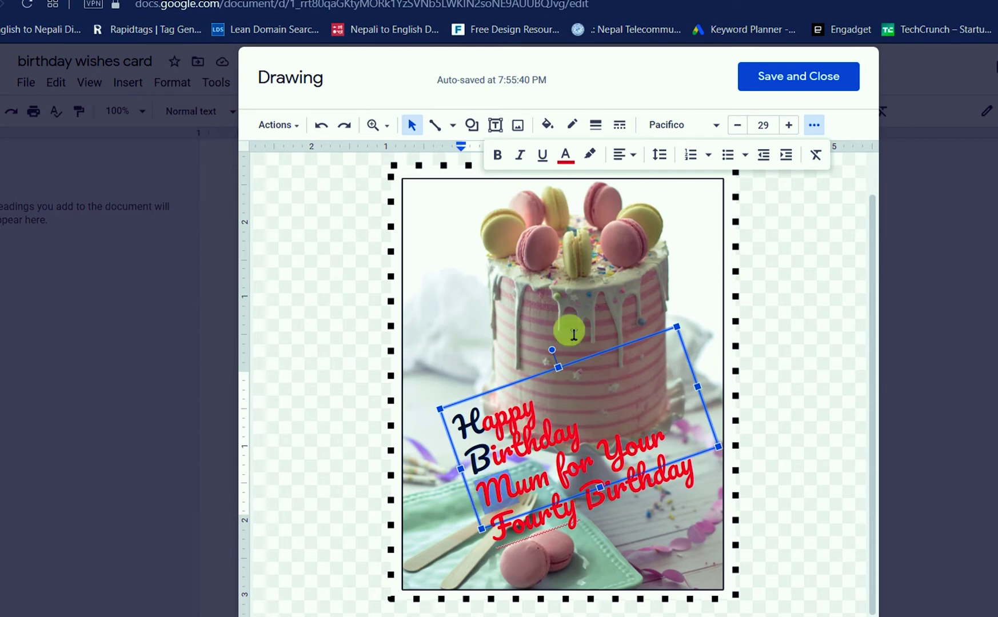
{"action": "left_click", "coordinate": [566, 155]}
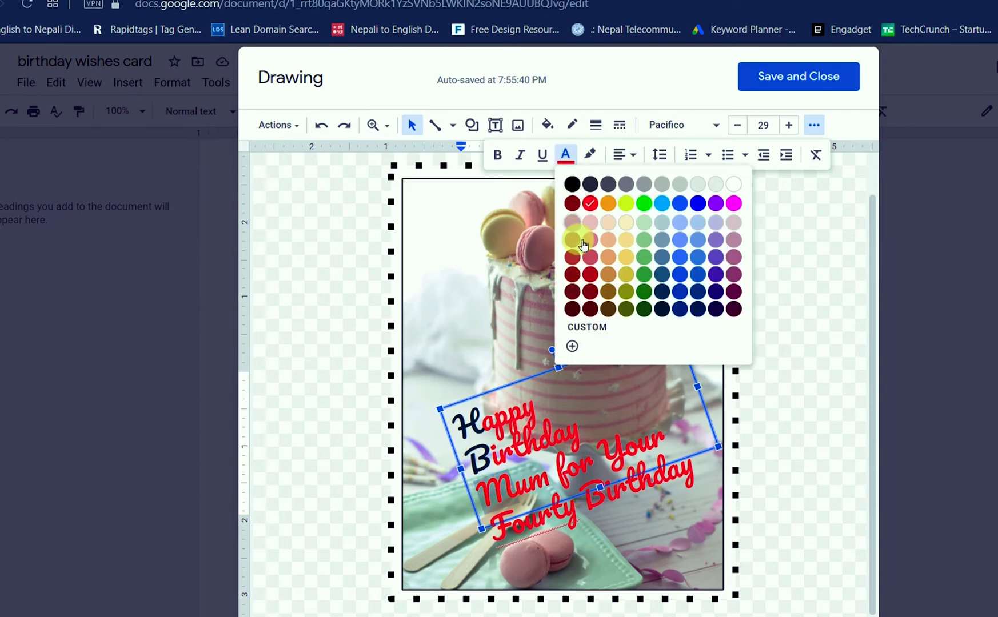
{"action": "left_click", "coordinate": [656, 309]}
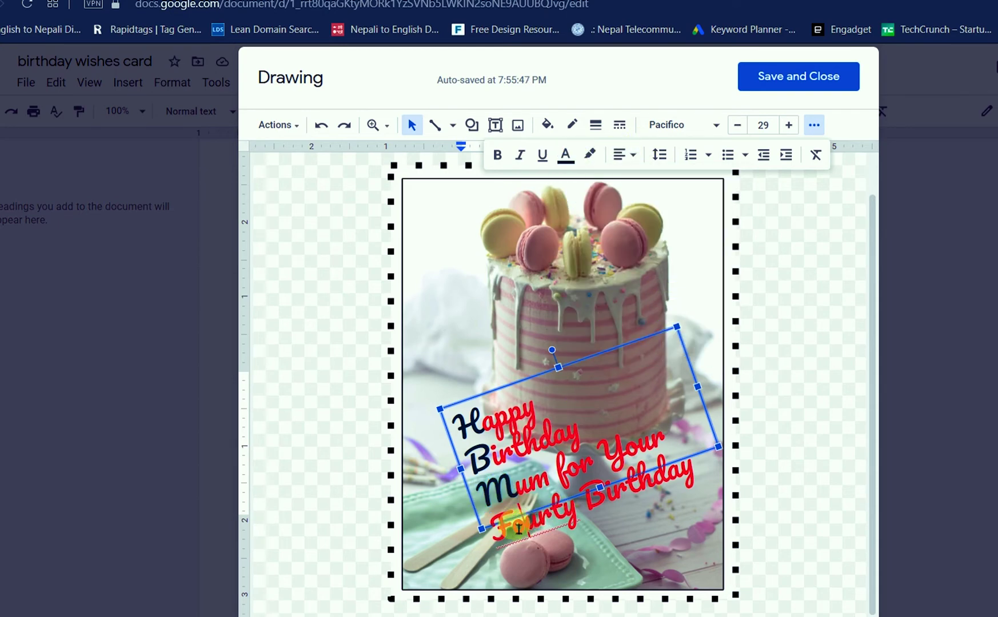
Recolor the initial "F" of "Fourty" in the same darkest navy shade.
{"action": "left_click_drag", "start_coordinate": [511, 528], "coordinate": [475, 535]}
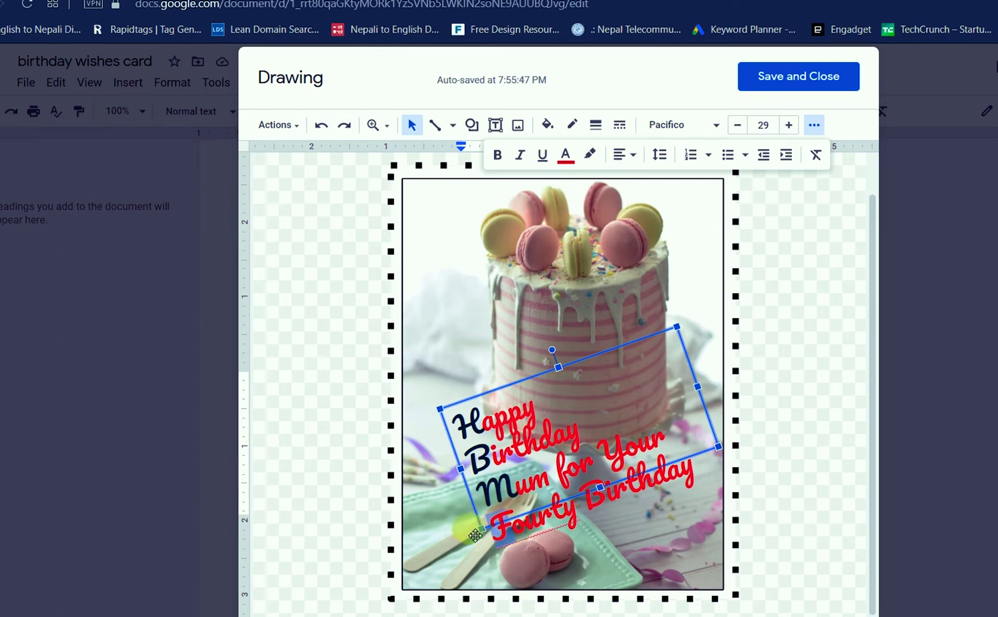
{"action": "left_click", "coordinate": [566, 154]}
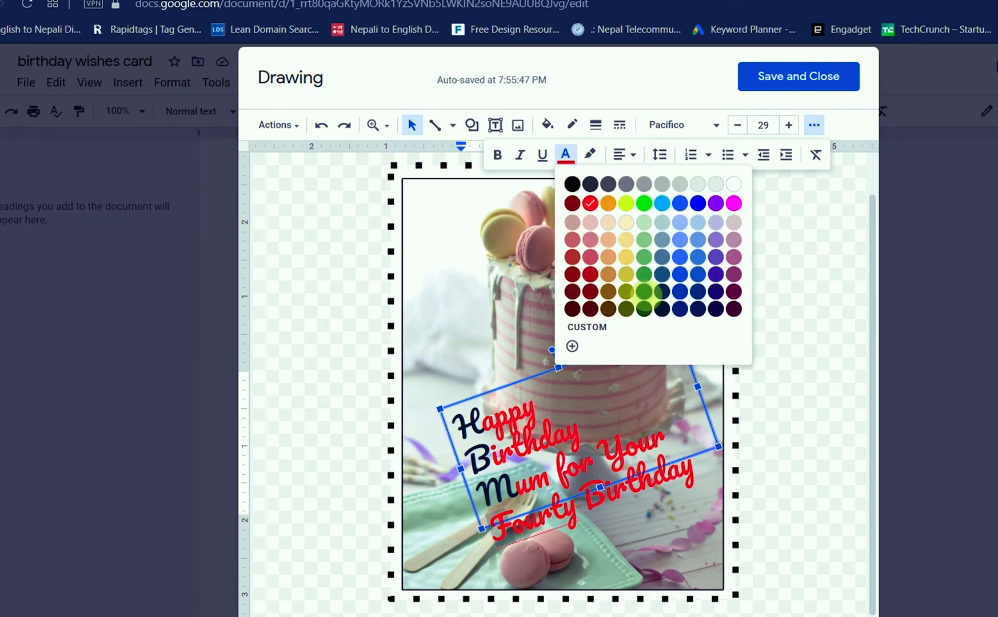
{"action": "left_click", "coordinate": [661, 309]}
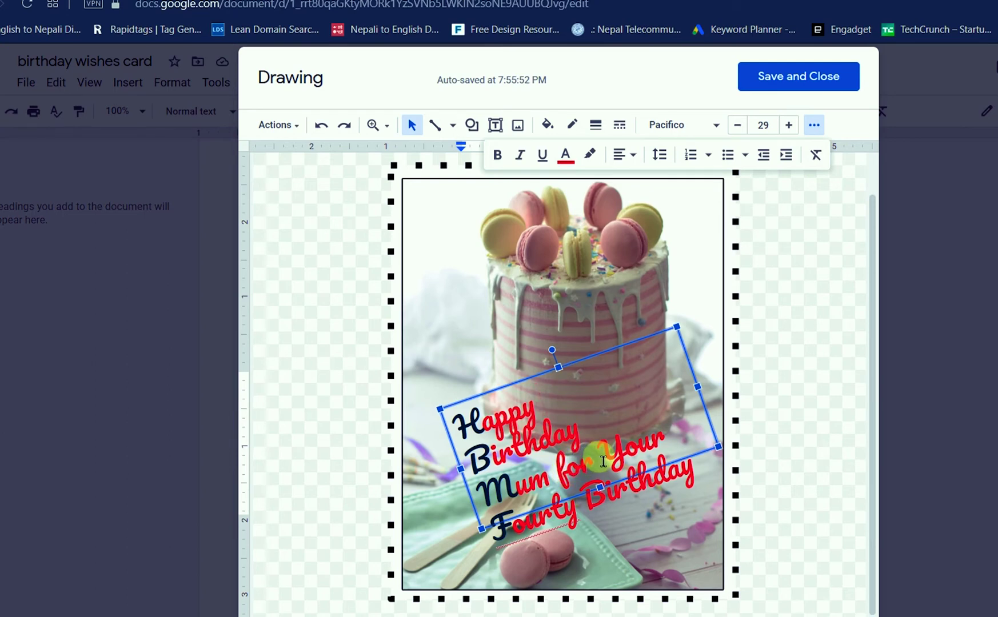
{"action": "left_click", "coordinate": [727, 299]}
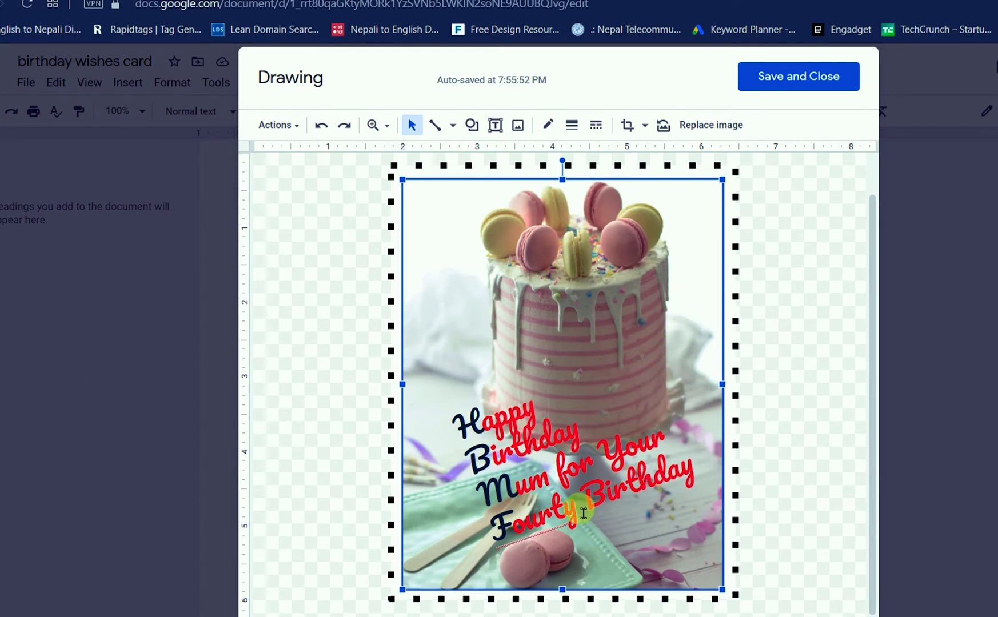
{"action": "left_click", "coordinate": [581, 556]}
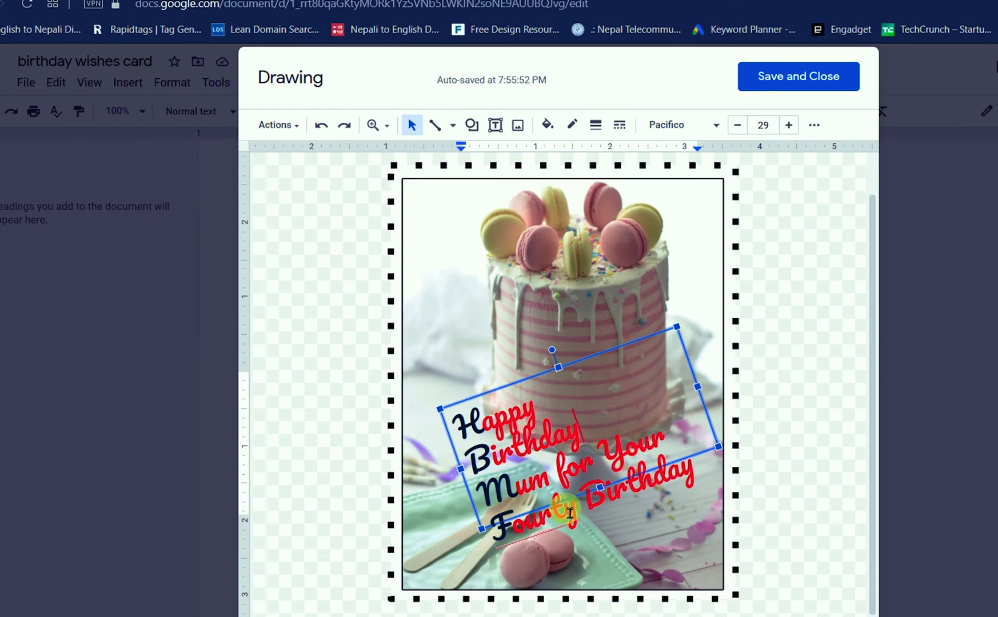
{"action": "left_click_drag", "start_coordinate": [581, 511], "coordinate": [502, 531]}
{"action": "left_click", "coordinate": [502, 530]}
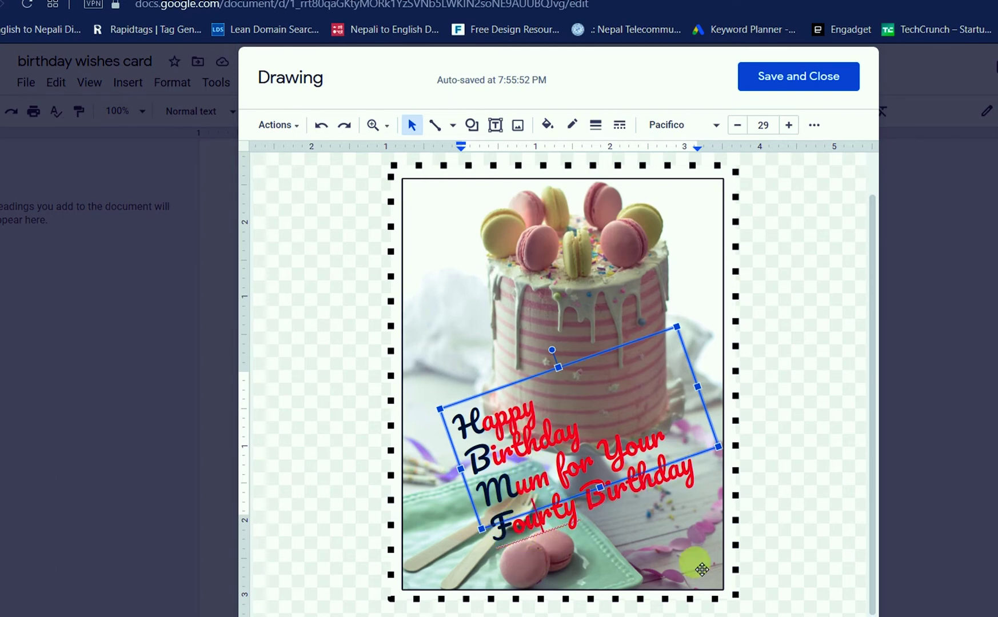
{"action": "left_click", "coordinate": [694, 273]}
{"action": "left_click", "coordinate": [766, 247]}
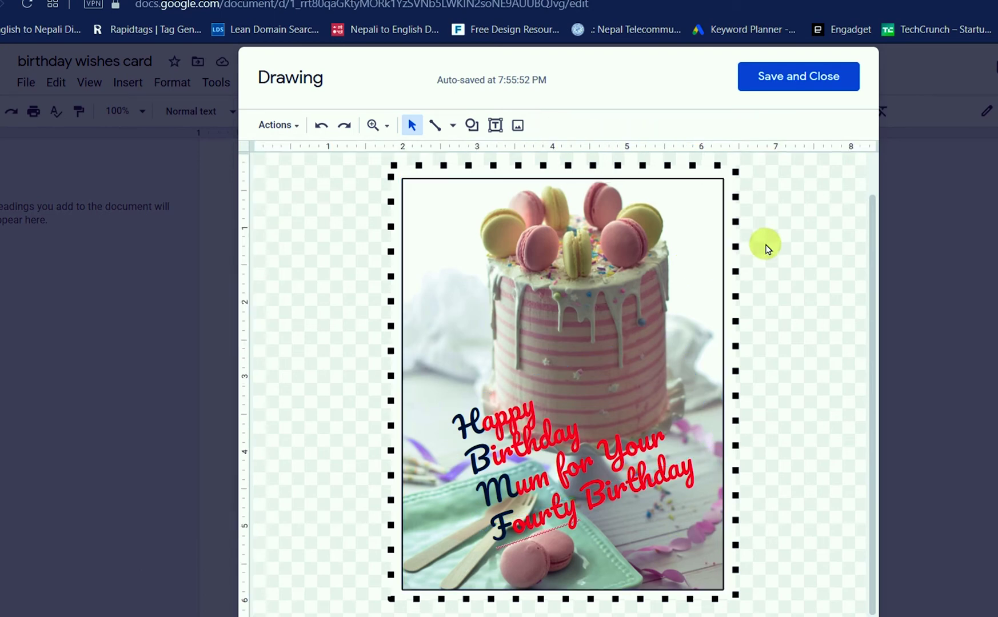
Shrink the cake image slightly from its upper-right and lower-left corners, leaving a narrow even margin inside the inner rectangle.
{"action": "left_click", "coordinate": [706, 184]}
{"action": "mouse_move", "coordinate": [727, 182]}
{"action": "left_mouse_down"}
{"action": "mouse_move", "coordinate": [718, 194]}
{"action": "mouse_move", "coordinate": [719, 186]}
{"action": "left_mouse_up"}
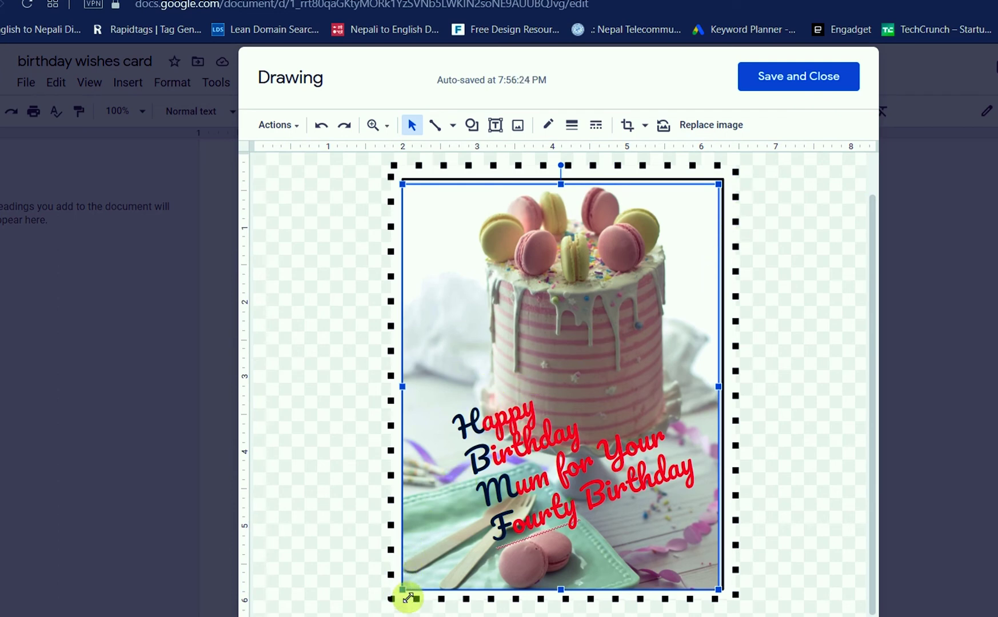
{"action": "left_click_drag", "start_coordinate": [408, 594], "coordinate": [412, 589]}
{"action": "left_click", "coordinate": [785, 390]}
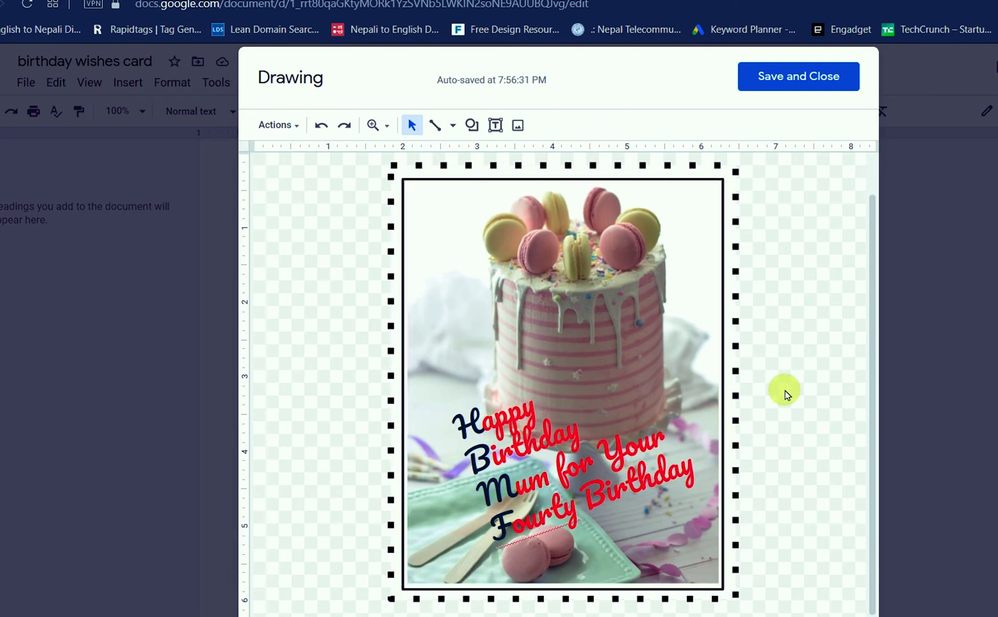
{"action": "left_click", "coordinate": [526, 452]}
{"action": "left_click", "coordinate": [772, 392]}
{"action": "left_click", "coordinate": [553, 416]}
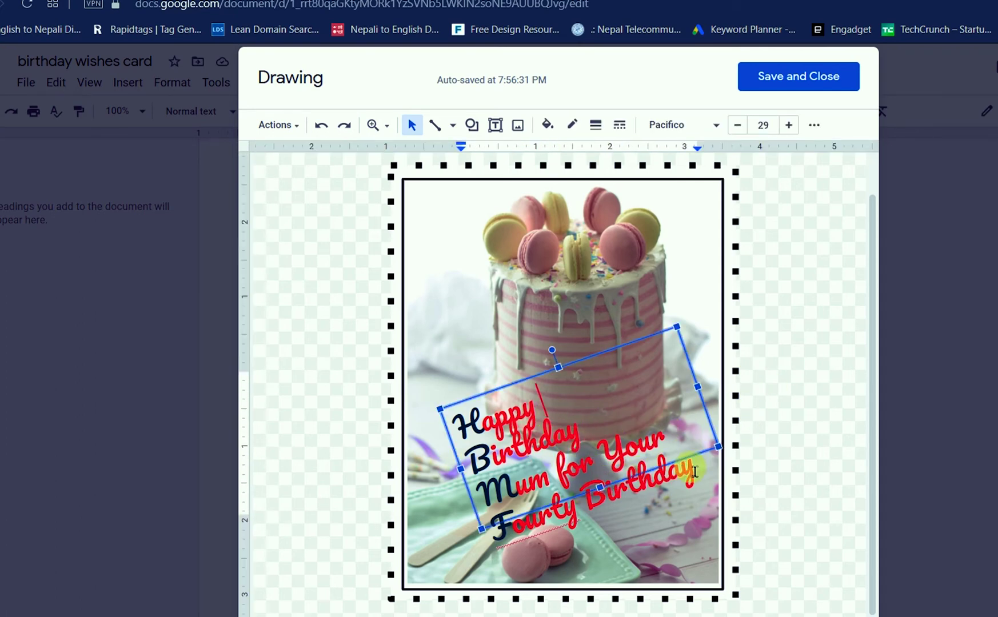
{"action": "left_click_drag", "start_coordinate": [697, 472], "coordinate": [392, 400]}
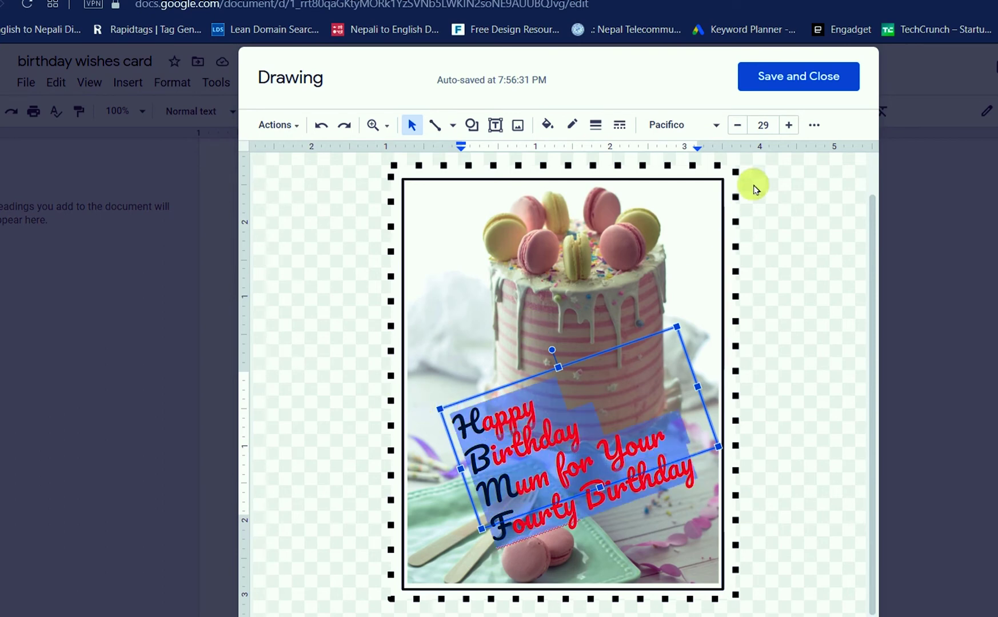
{"action": "left_click", "coordinate": [827, 127]}
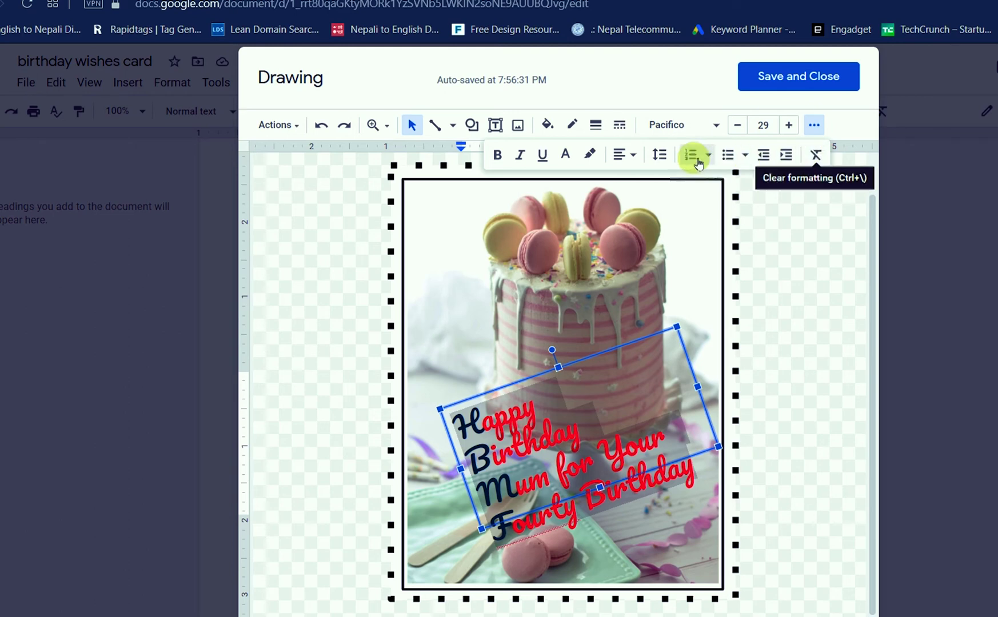
{"action": "left_click", "coordinate": [634, 156]}
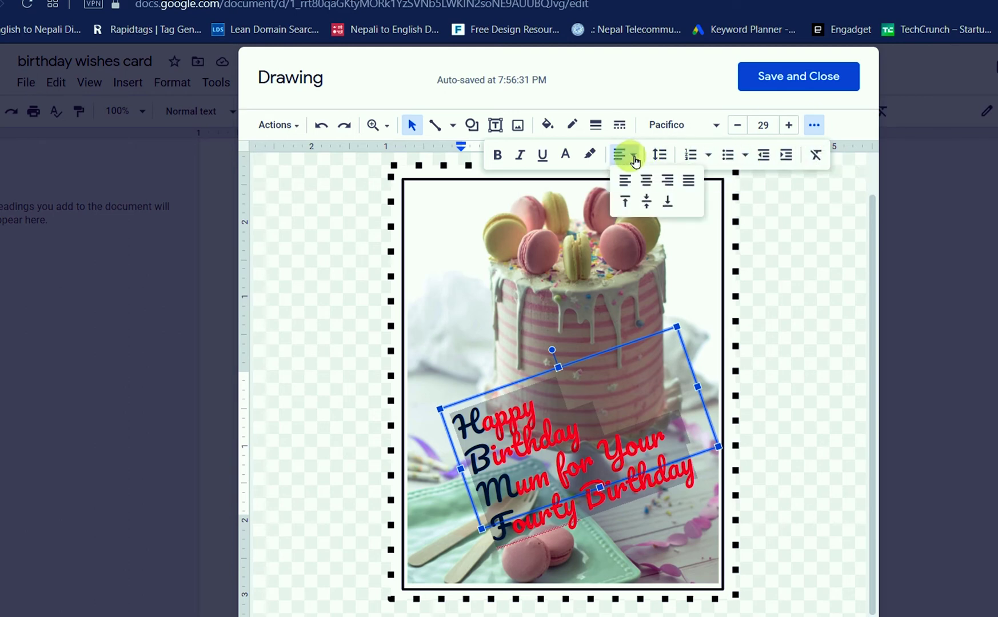
{"action": "left_click", "coordinate": [634, 160]}
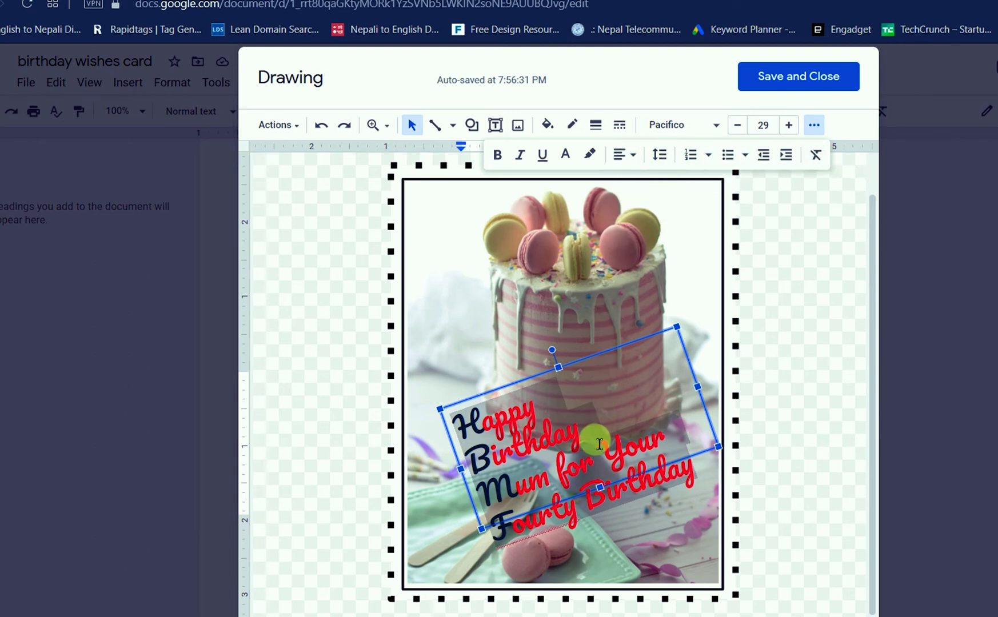
Highlight the word "Mum" in bright yellow-green.
{"action": "left_click", "coordinate": [557, 471]}
{"action": "double_click", "coordinate": [510, 488]}
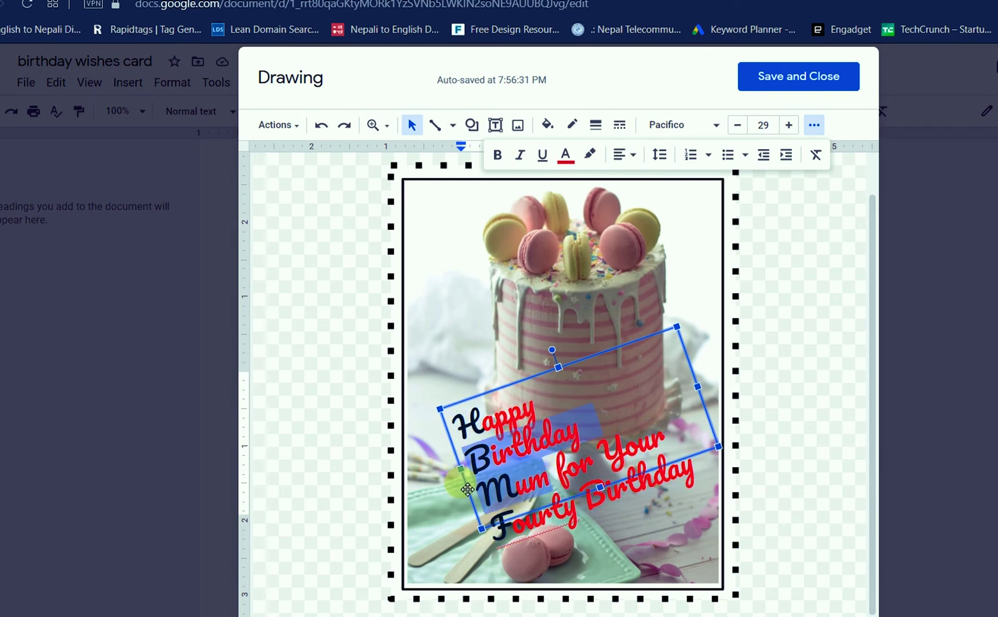
{"action": "left_click", "coordinate": [590, 156]}
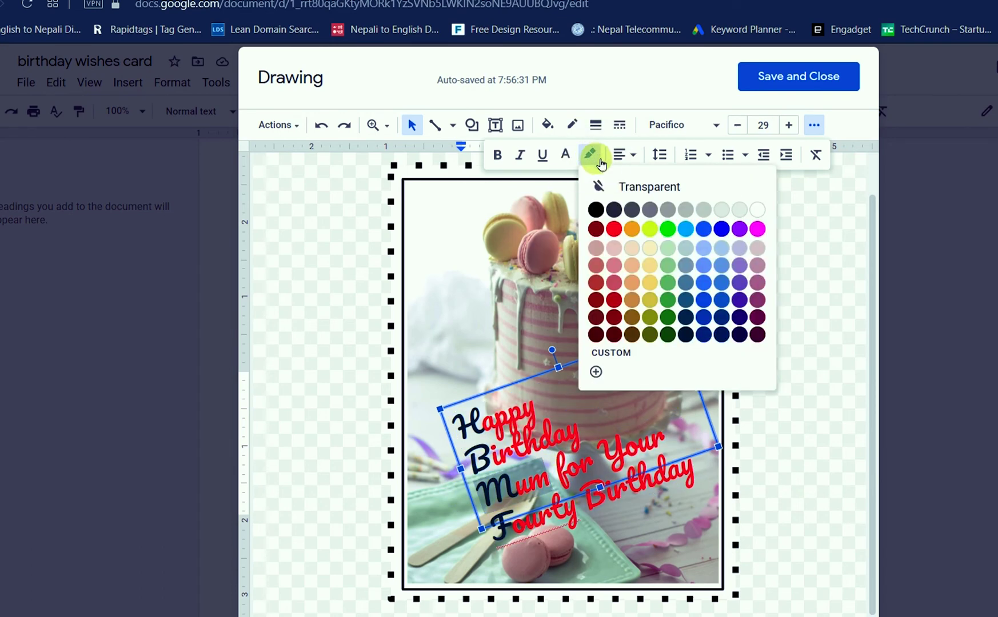
{"action": "left_click", "coordinate": [656, 233]}
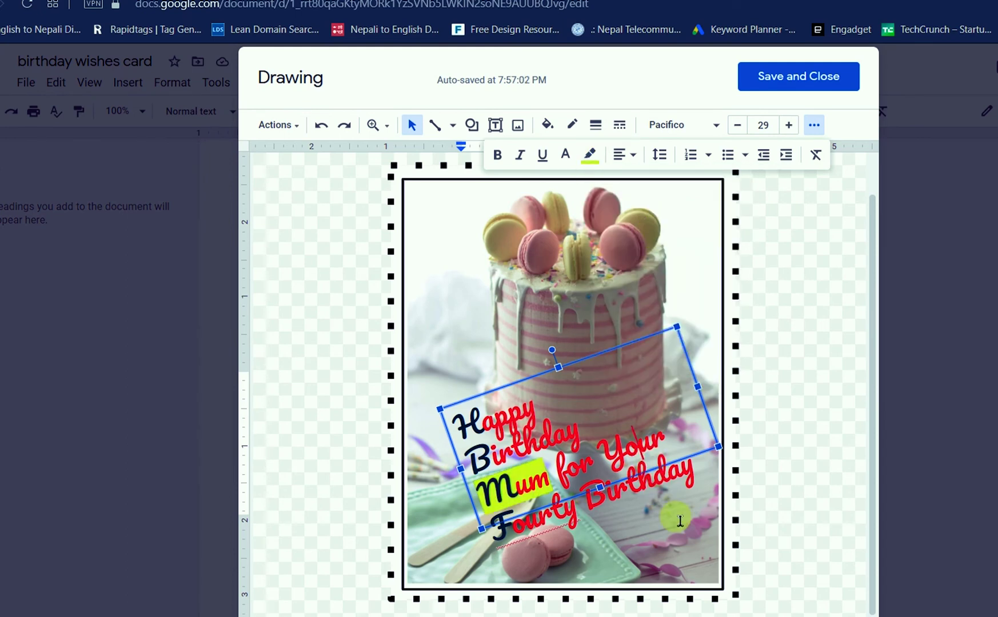
{"action": "left_click", "coordinate": [769, 430]}
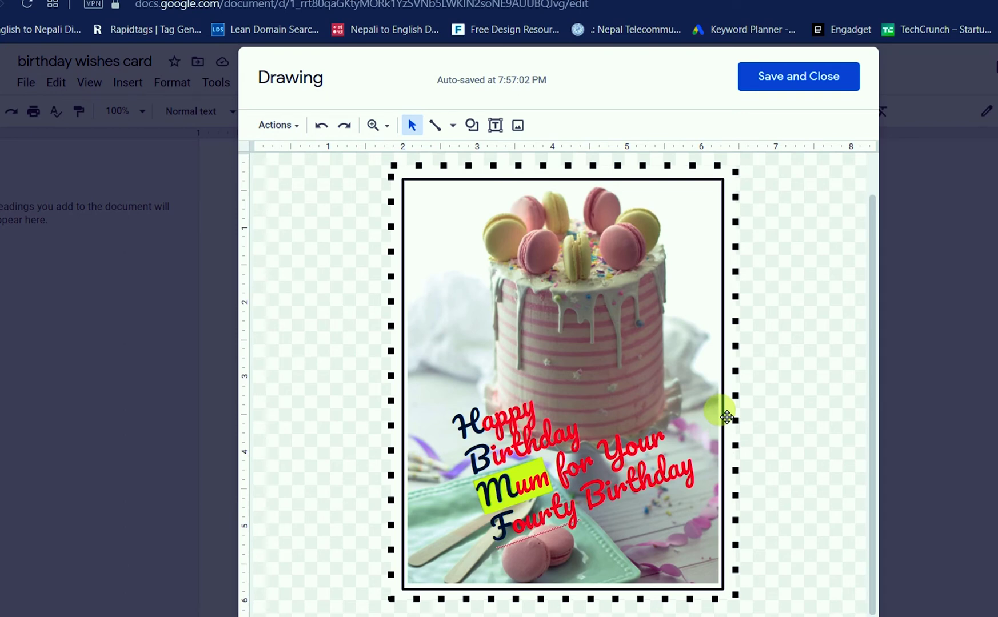
Save and close the drawing to place the card in the document, and look over the inserted card.
{"action": "left_click", "coordinate": [768, 80]}
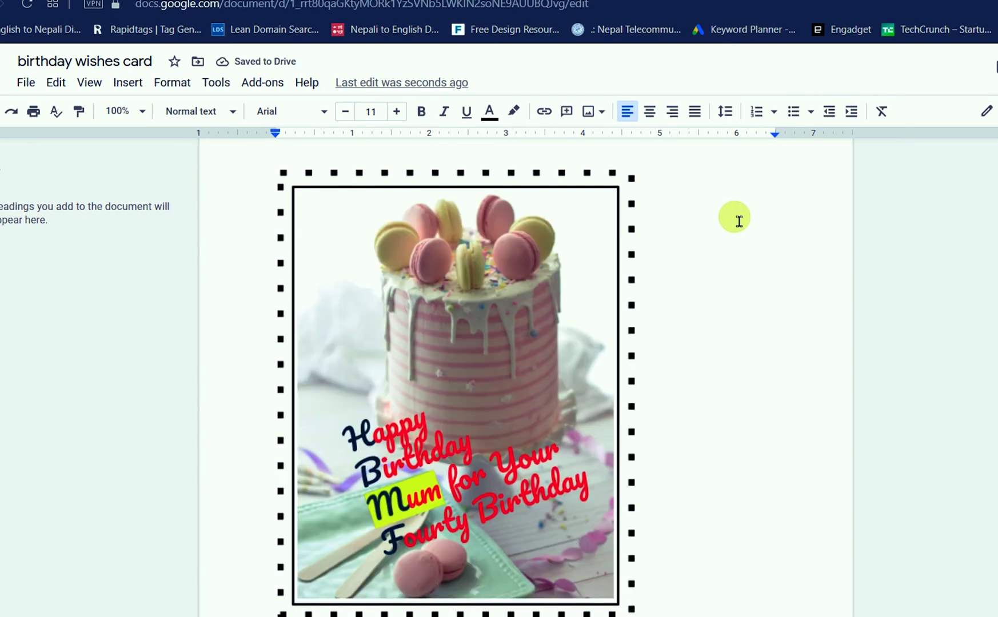
{"action": "scroll", "coordinate": [738, 221], "scroll_direction": "down", "scroll_amount": 5}
{"action": "scroll", "coordinate": [738, 221], "scroll_direction": "up", "scroll_amount": 5}
{"action": "scroll", "coordinate": [738, 221], "scroll_direction": "down", "scroll_amount": 3}
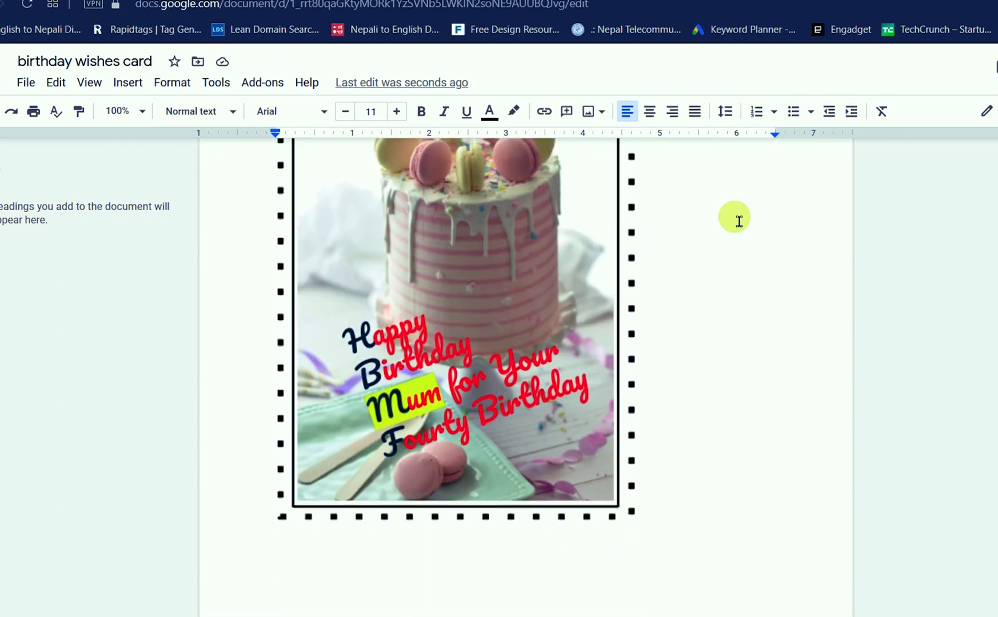
Scale the inserted card drawing down proportionally to about 4.25 inches wide, keeping its upper-left corner in place, and deselect it.
{"action": "scroll", "coordinate": [739, 221], "scroll_direction": "up", "scroll_amount": 2}
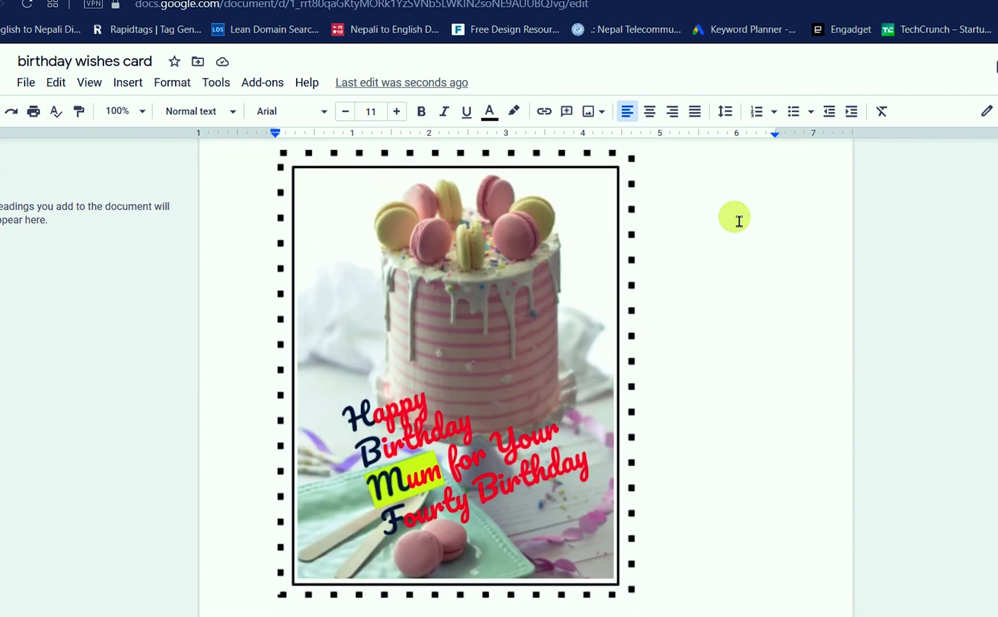
{"action": "left_click", "coordinate": [620, 309]}
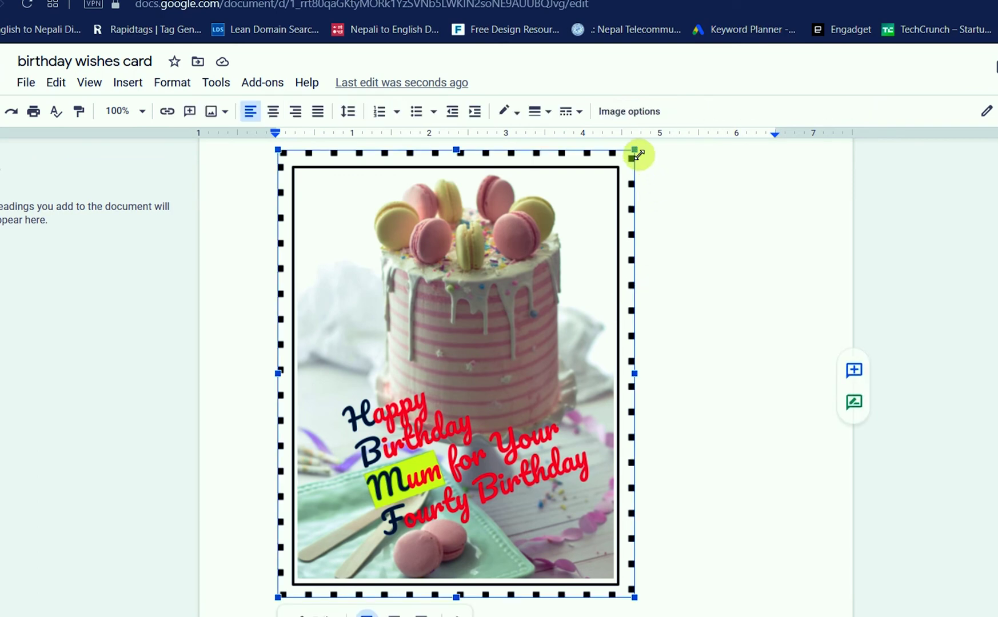
{"action": "left_click_drag", "start_coordinate": [634, 150], "coordinate": [533, 294]}
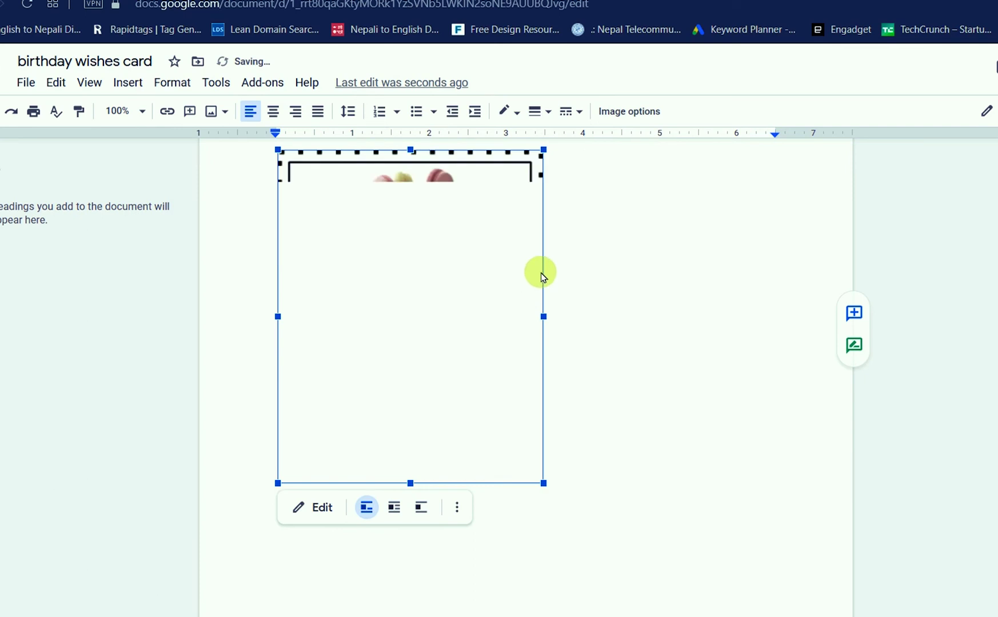
{"action": "left_click_drag", "start_coordinate": [546, 485], "coordinate": [550, 492]}
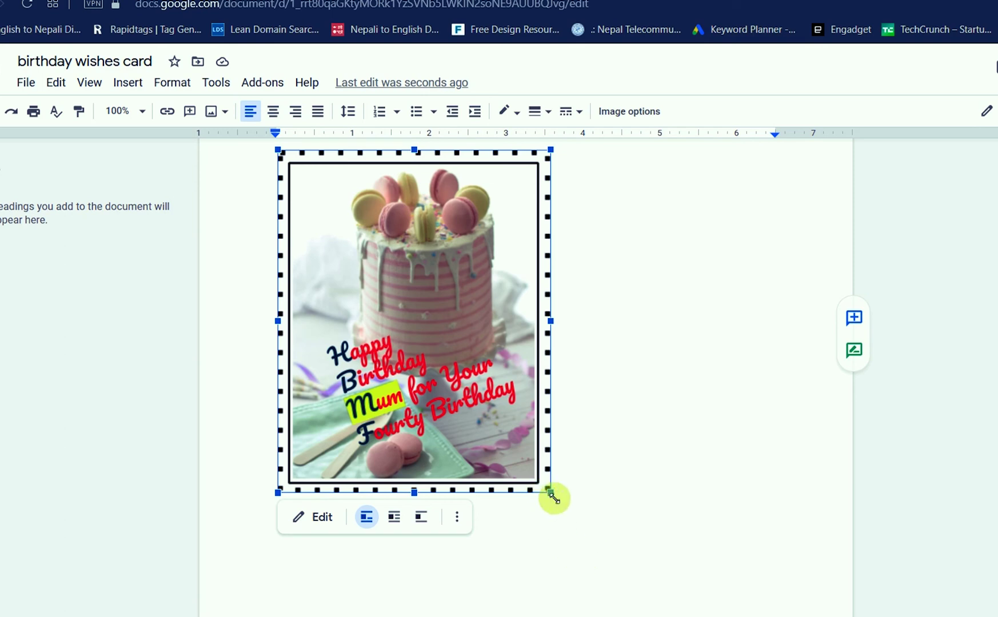
{"action": "left_click_drag", "start_coordinate": [552, 494], "coordinate": [552, 495]}
{"action": "left_click_drag", "start_coordinate": [600, 552], "coordinate": [606, 562]}
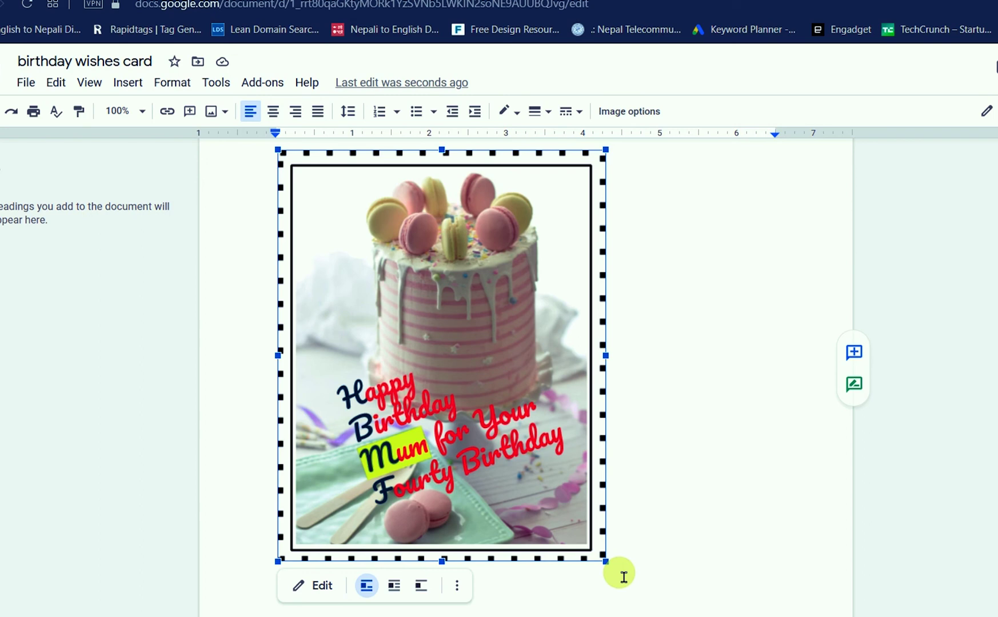
{"action": "left_click", "coordinate": [757, 464]}
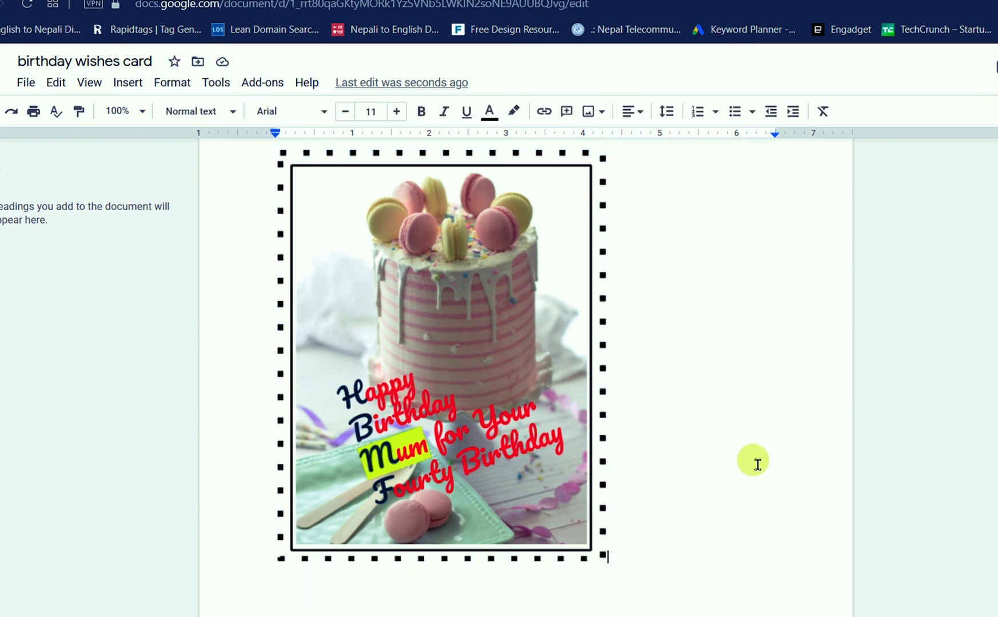